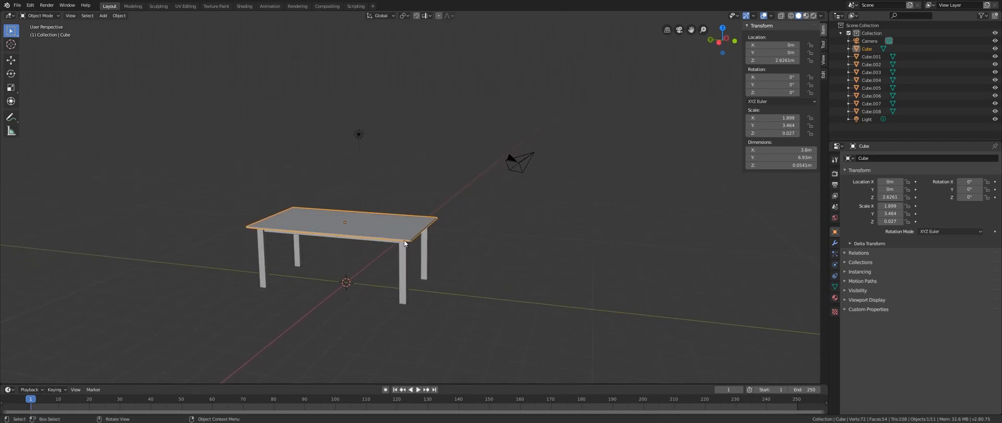
- Select all the table parts without the light or camera and try moving them together
left_click_drag(470, 172, 191, 327)
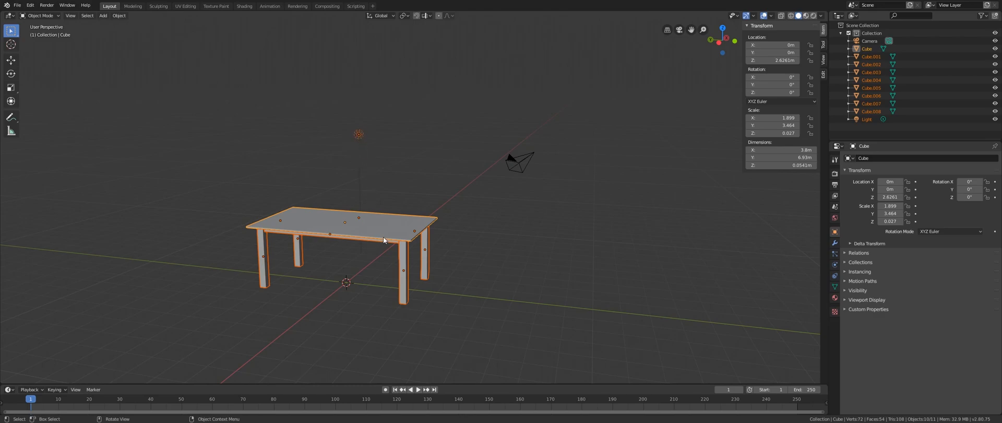
mouse_move(381, 207)
middle_mouse_down()
mouse_move(400, 227)
mouse_move(381, 218)
middle_mouse_up()
key("b")
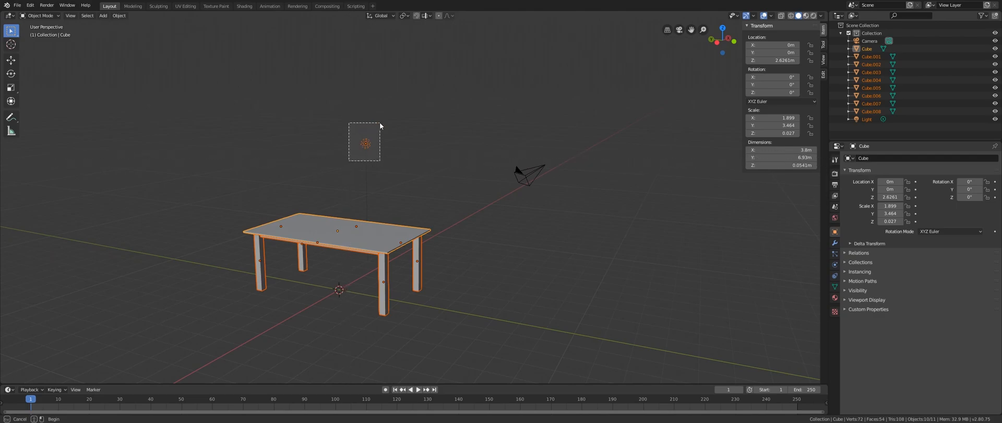
left_click_drag(380, 123, 382, 124)
middle_click_drag(383, 125, 383, 126)
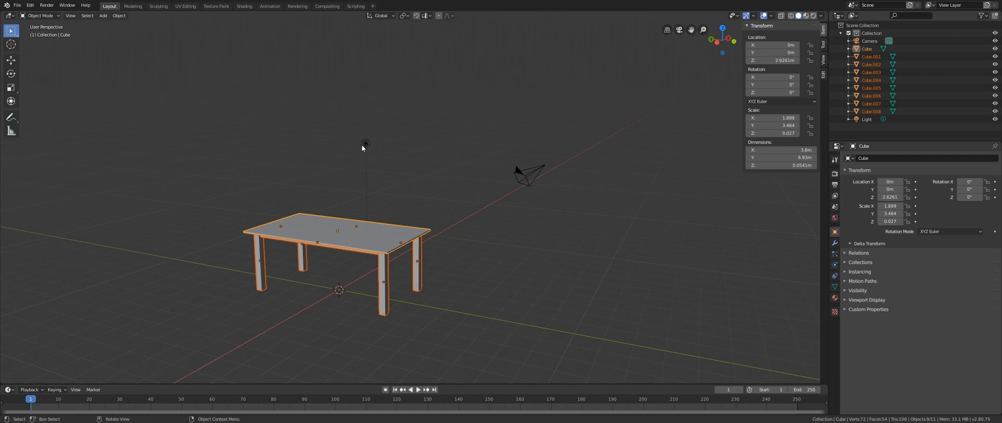
middle_click_drag(374, 195, 380, 234)
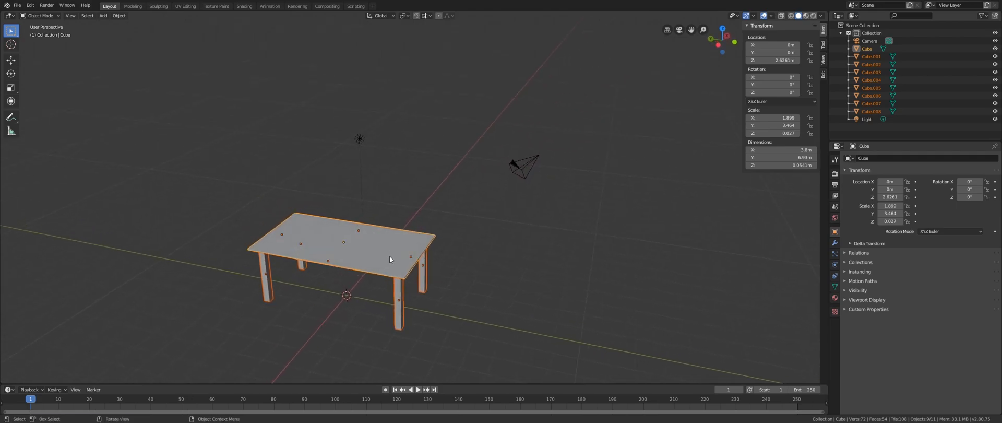
key("g")
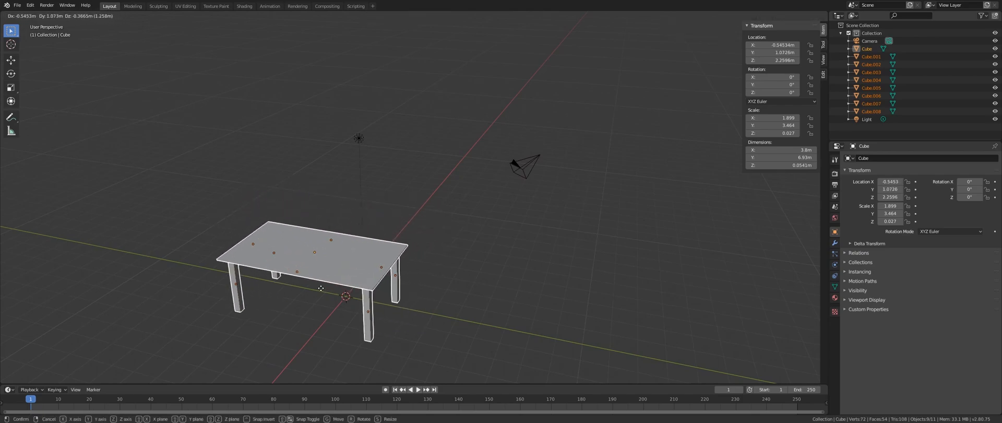
key("Escape")
- Select only the tabletop and bring up its transform and dimension values
middle_click_drag(343, 311, 342, 297)
middle_click_drag(400, 286, 432, 258)
left_click(389, 256)
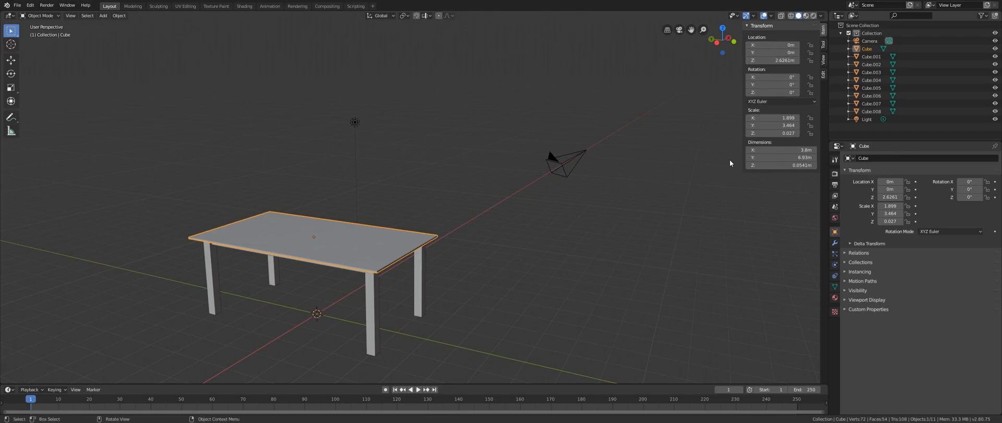
key("n")
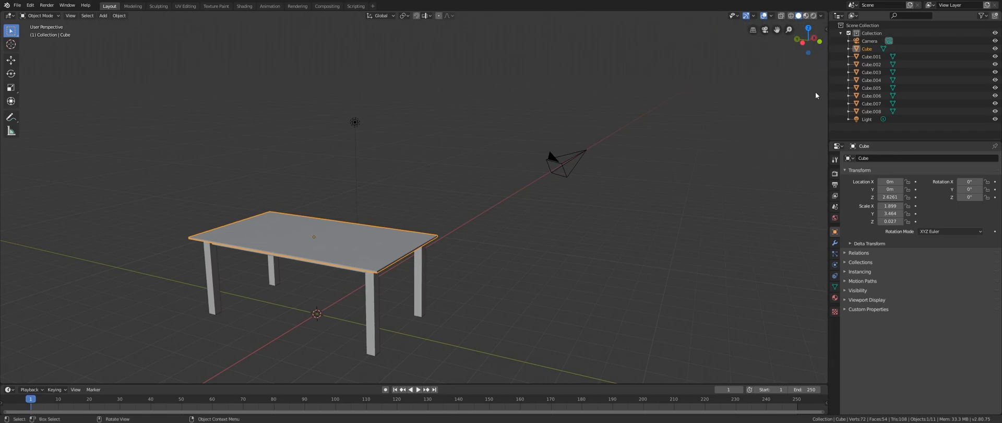
key("n")
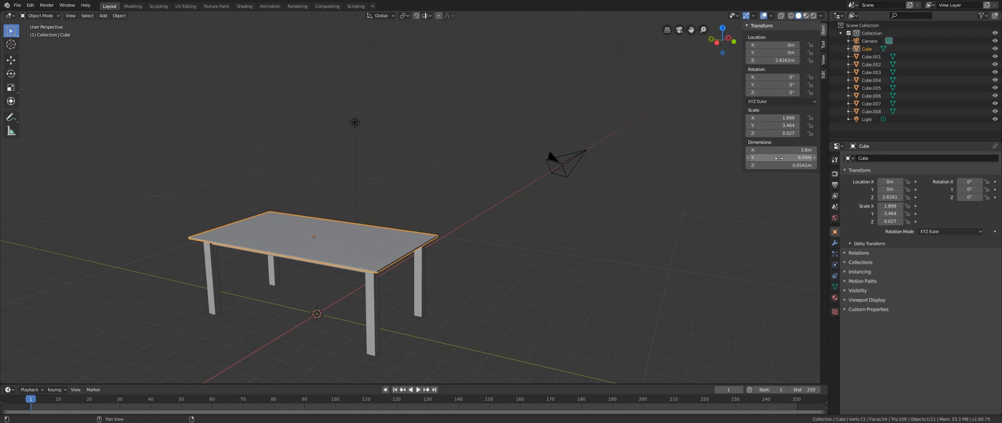
- From the front view, select all the legs and rails beneath the tabletop and delete them
scroll(419, 174, "up", 2)
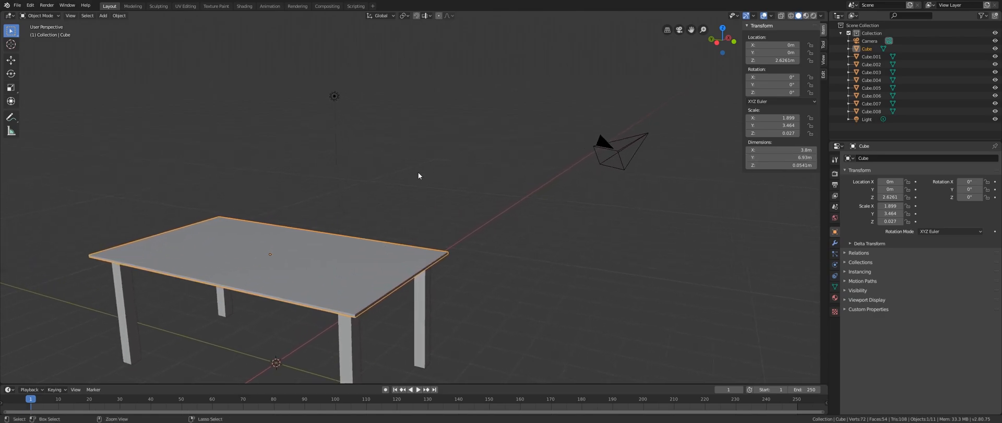
middle_click_drag(418, 222, 448, 166, "shift")
middle_click_drag(450, 199, 405, 217)
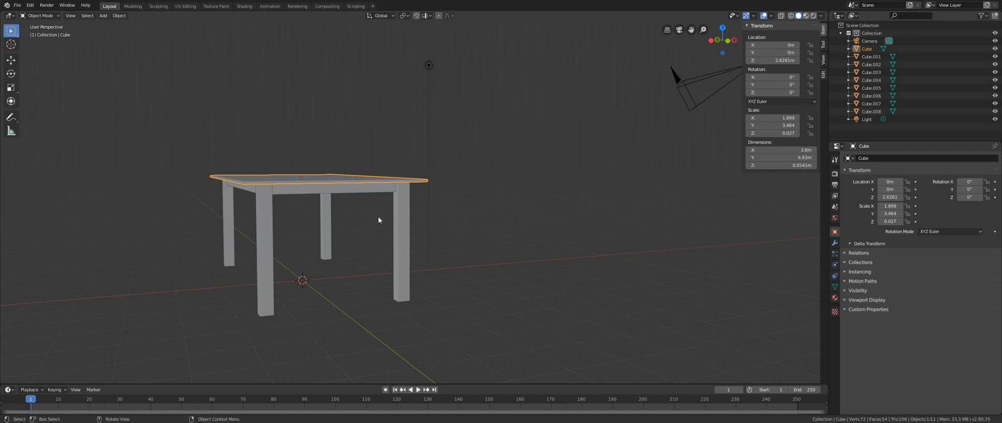
key("grave")
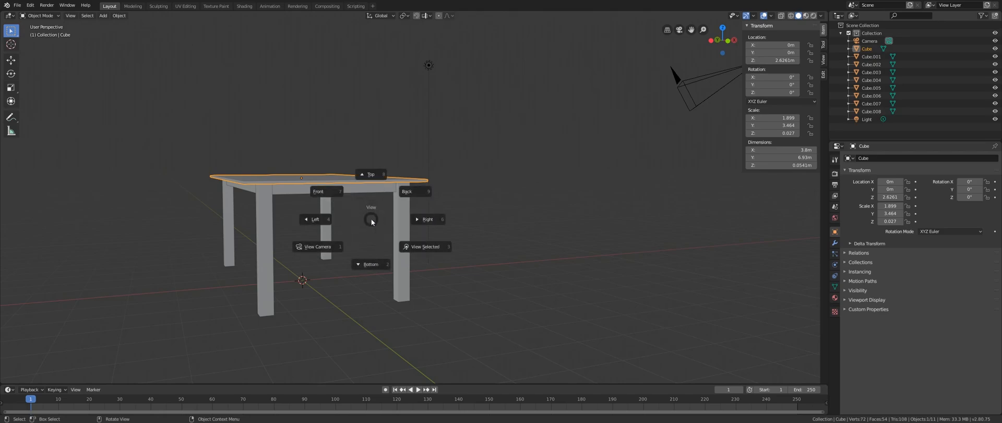
left_click(317, 192)
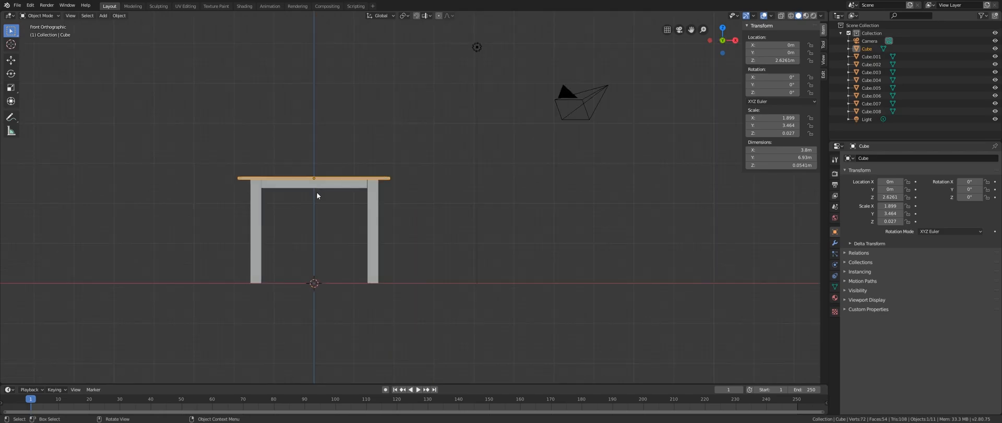
left_click_drag(415, 182, 117, 380)
middle_click_drag(264, 215, 293, 229)
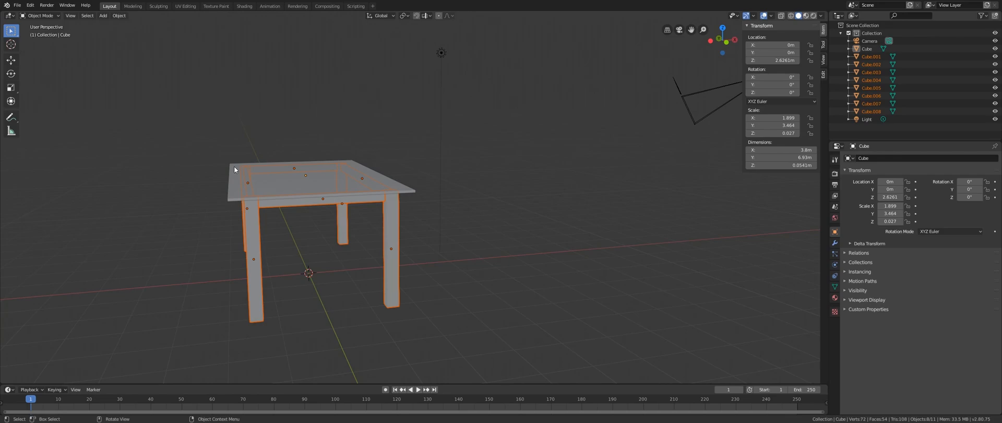
middle_click_drag(234, 166, 328, 174)
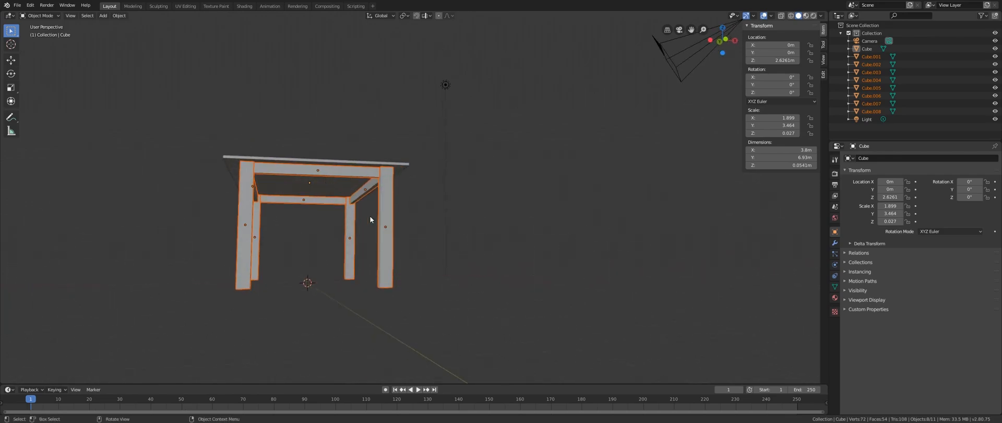
key("x")
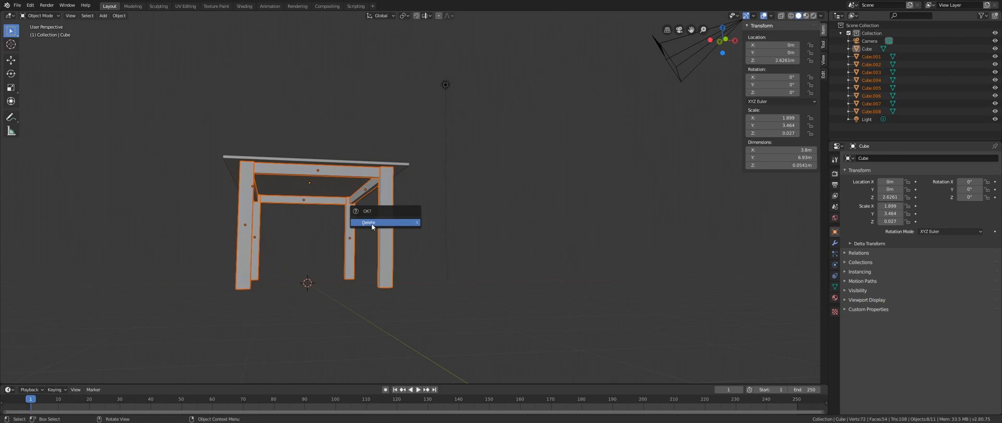
left_click(371, 223)
- Select the tabletop and set its dimensions to X 1.2 m, Y 2 m and Z 0.02 m
middle_click_drag(301, 221, 419, 241)
left_click(419, 241)
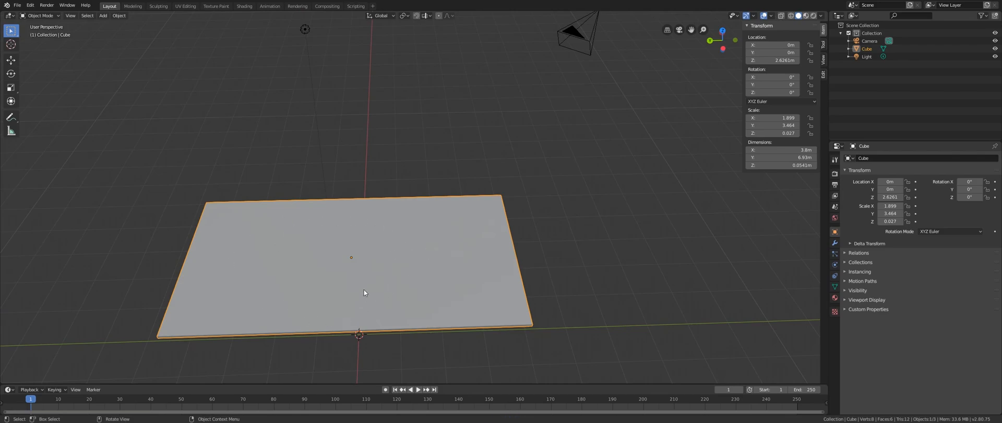
middle_click_drag(366, 292, 358, 298)
middle_click_drag(425, 268, 465, 203)
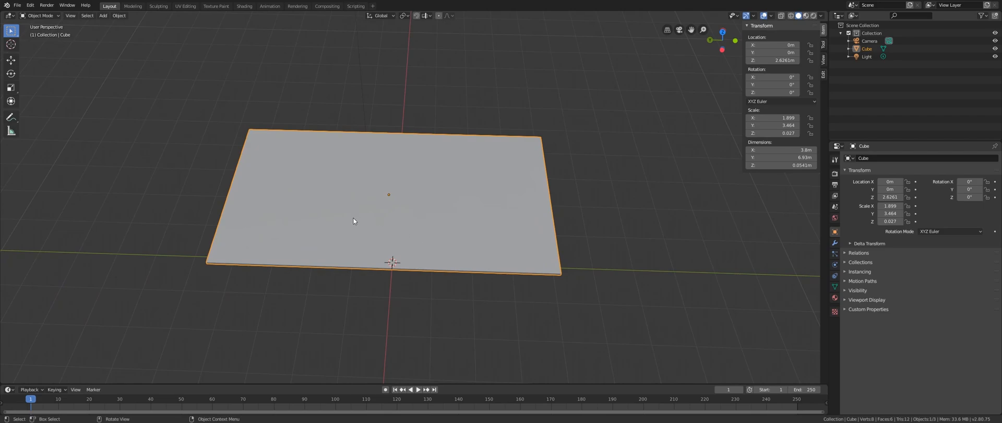
left_click(776, 150)
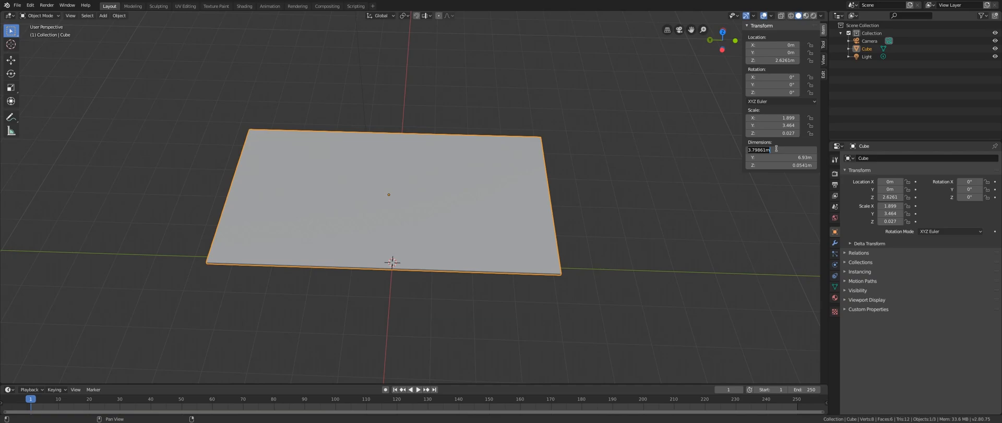
type("1.2")
key("Return")
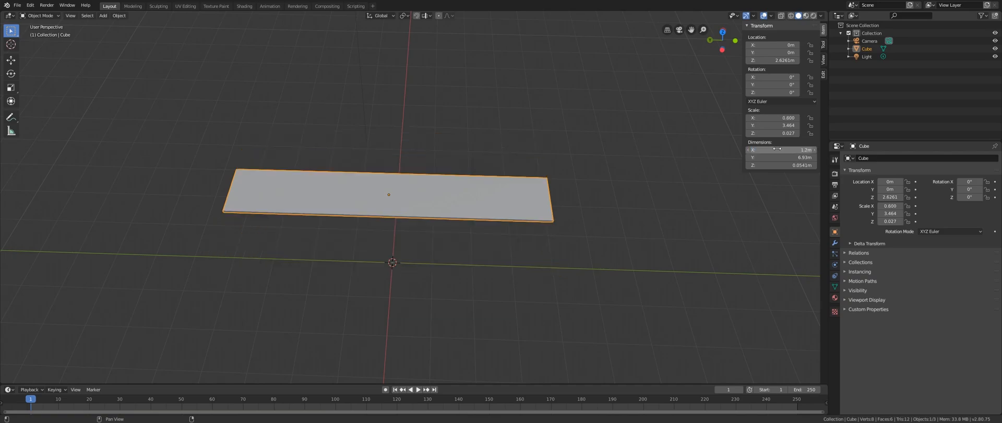
left_click(777, 158)
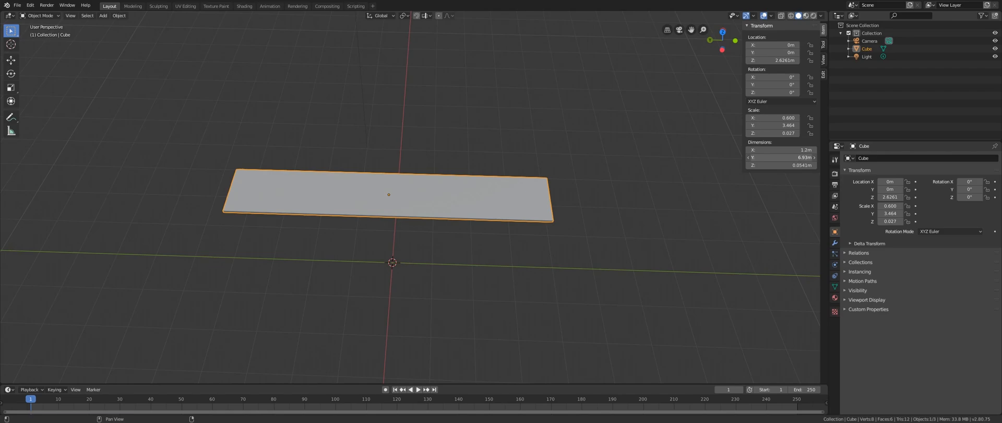
type("2")
key("Return")
left_click(775, 165)
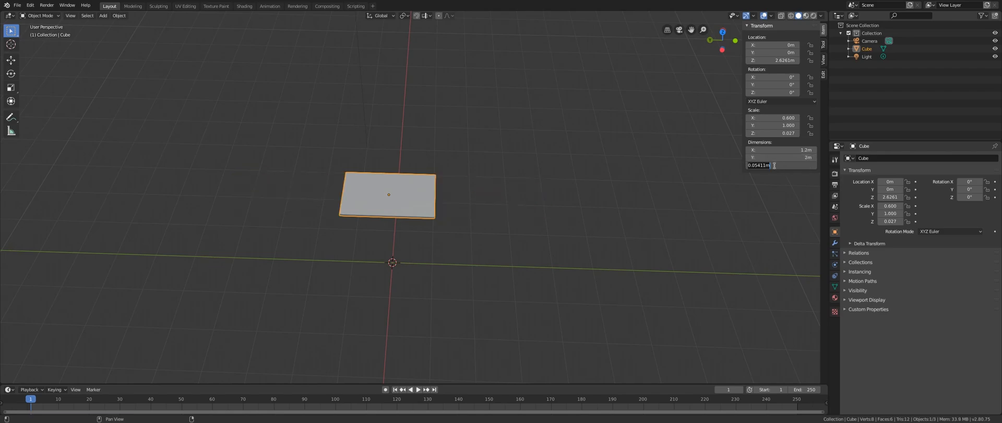
type(".02")
key("Return")
- Set the tabletop's Z location to 0.75 m
middle_click_drag(564, 166, 362, 132)
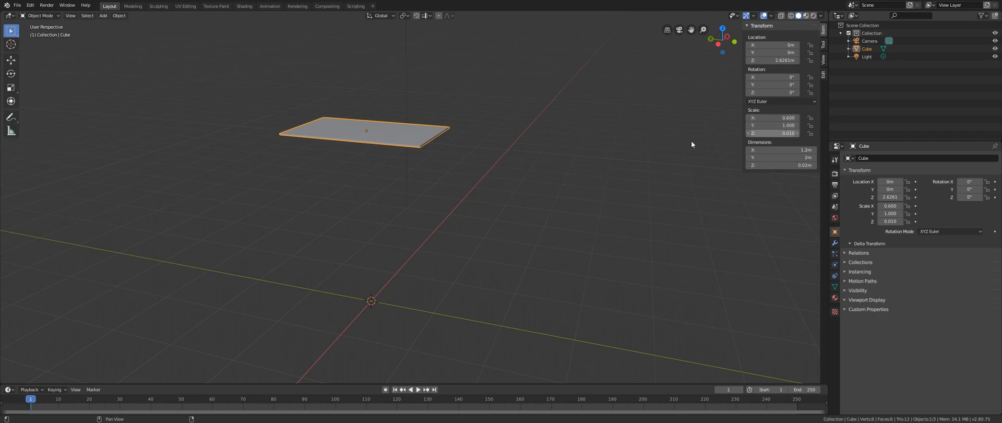
middle_click_drag(409, 191, 432, 193)
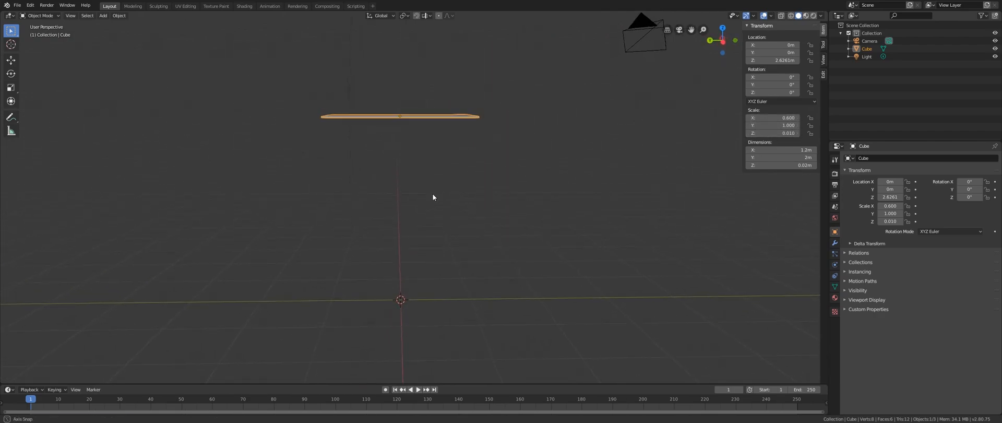
left_click(772, 61)
key("BackSpace")
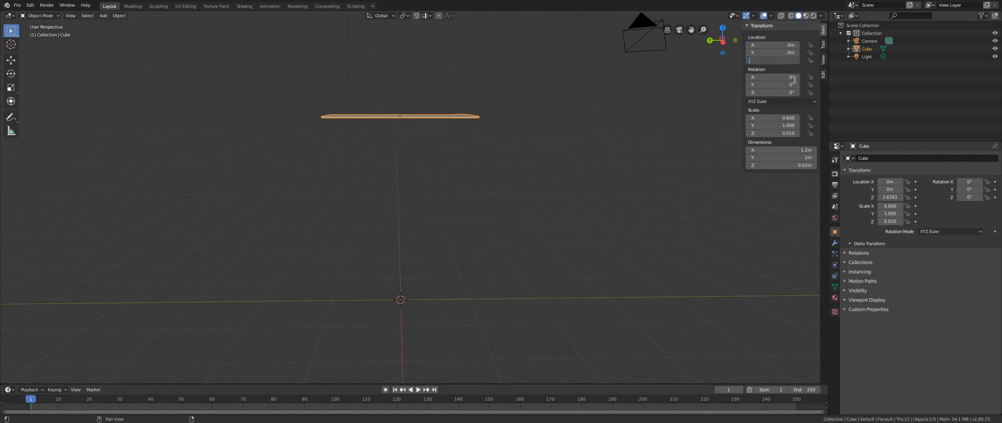
type(".75")
key("Return")
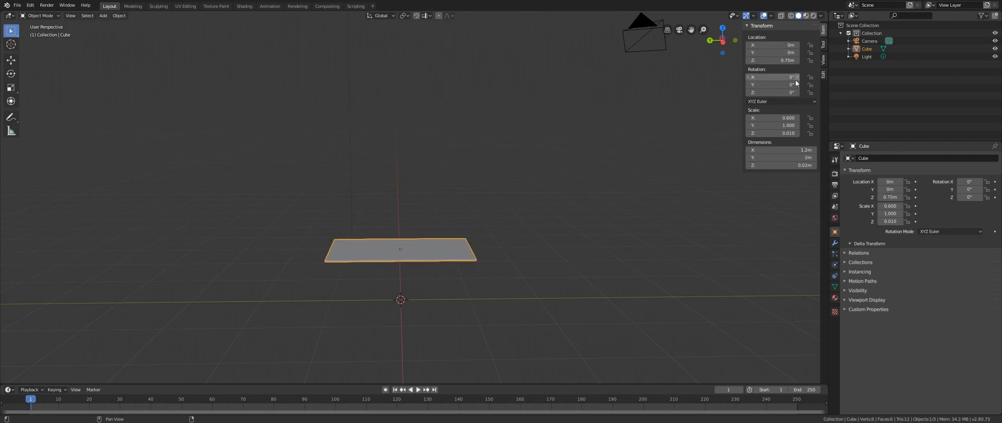
- Switch the tabletop into Edit Mode and back to Object Mode, two times
mouse_move(449, 184)
middle_mouse_down()
mouse_move(445, 161)
mouse_move(450, 197)
middle_mouse_up()
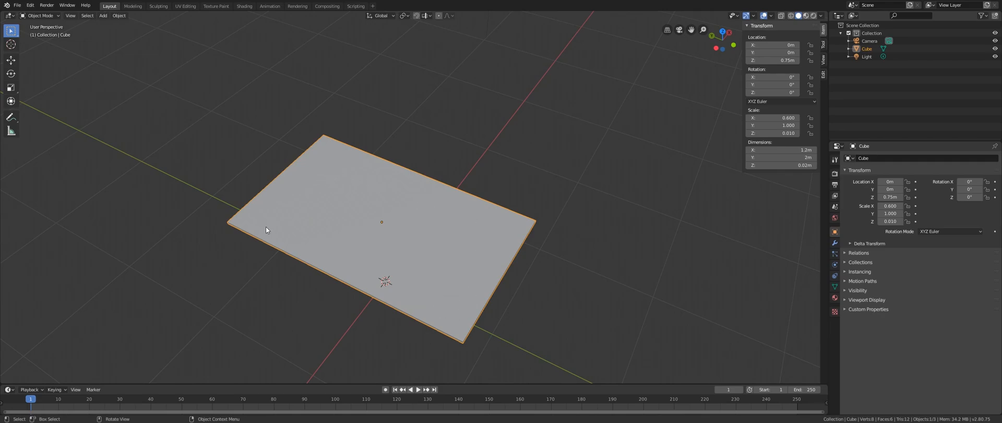
middle_click_drag(374, 274, 447, 253)
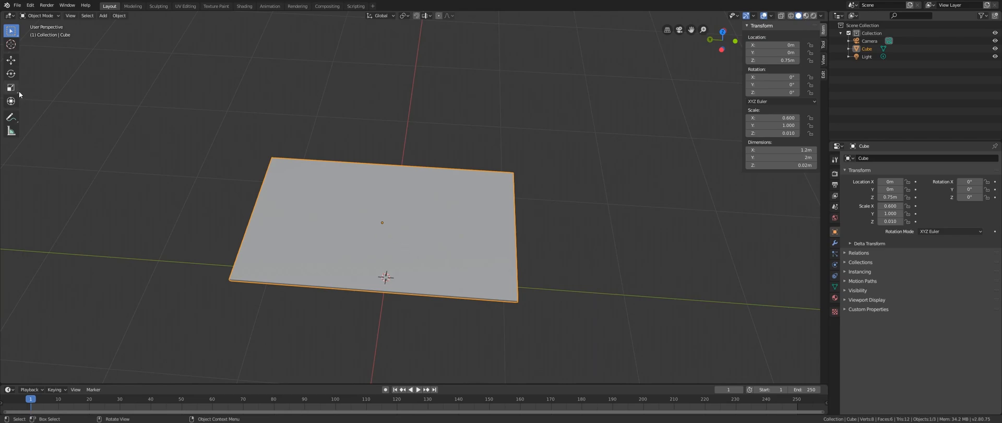
left_click(51, 16)
key("Tab")
middle_click_drag(492, 228, 476, 221)
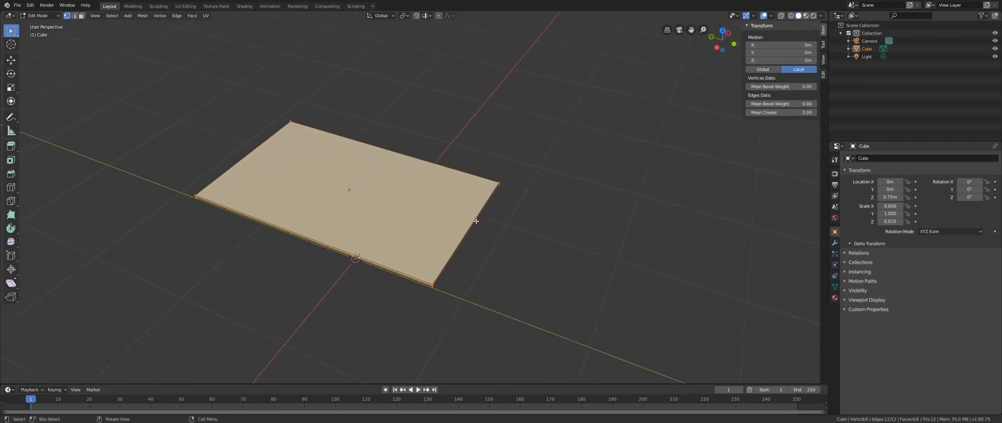
key("Tab")
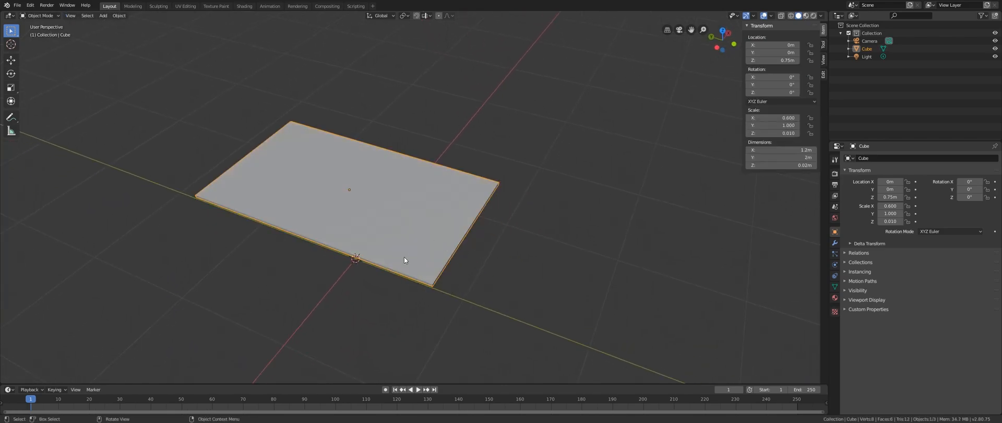
middle_click_drag(355, 178, 354, 185, "shift")
key("ctrl+Tab")
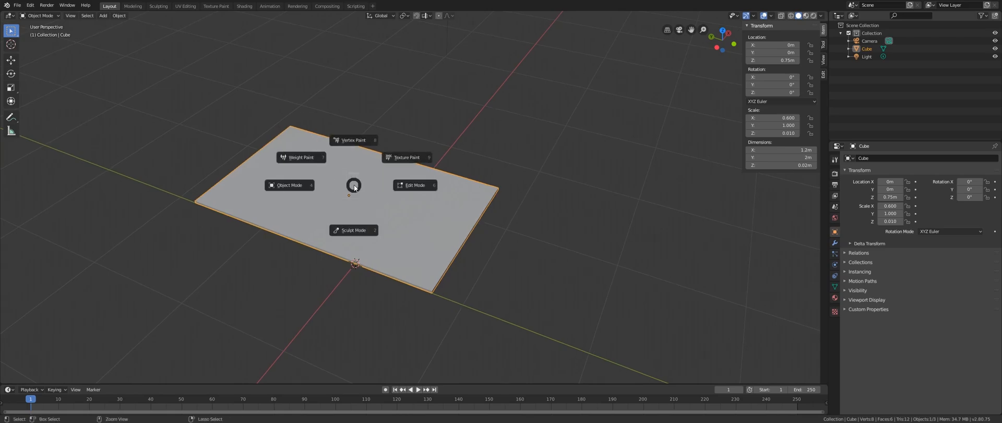
left_click(414, 185)
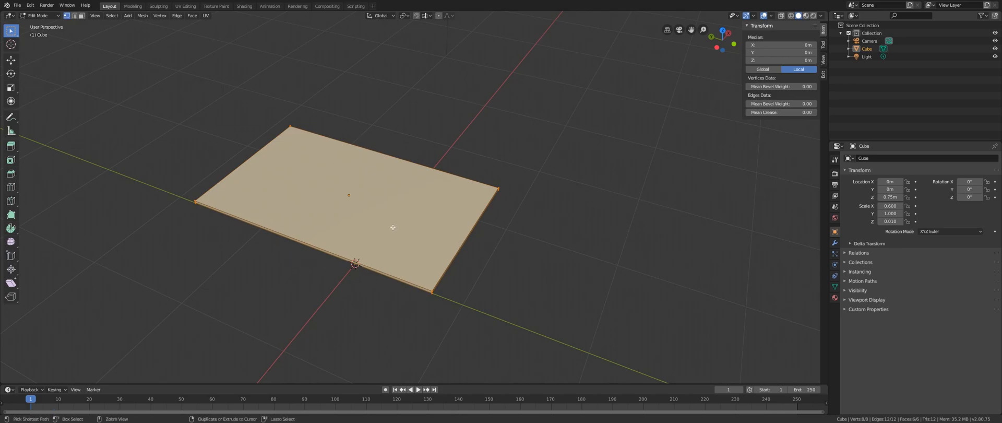
key("ctrl+Tab")
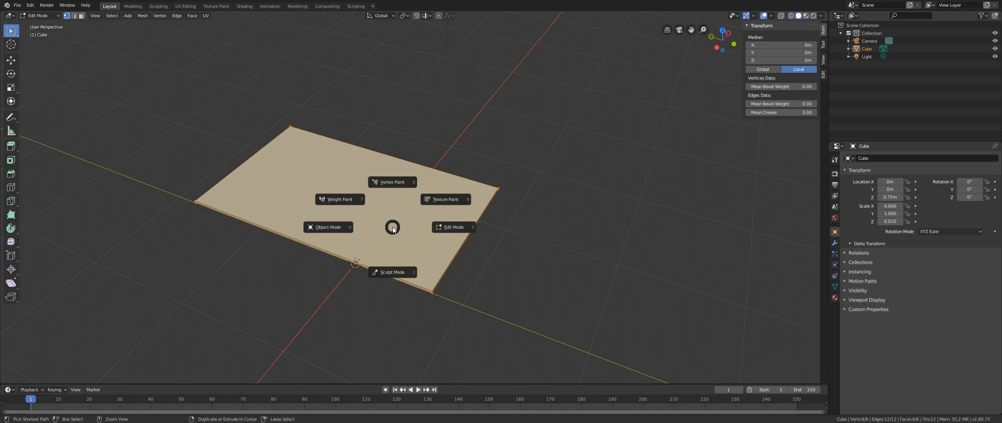
left_click(342, 227)
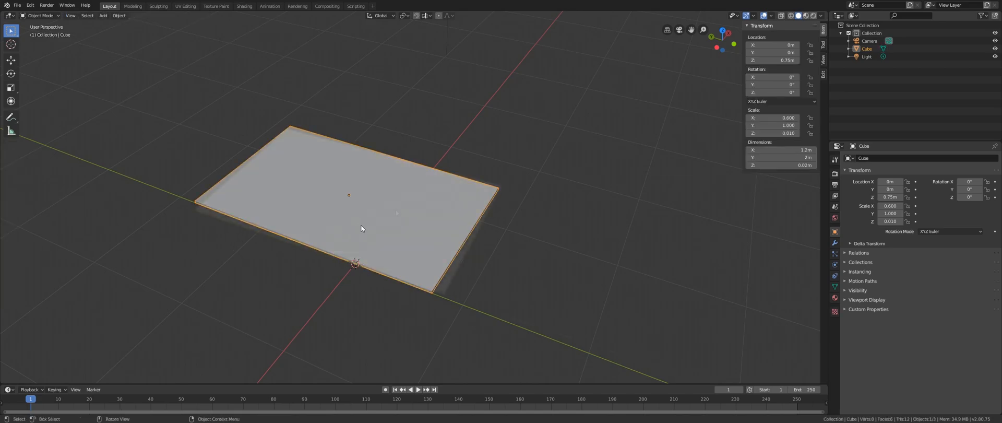
- Switch the tabletop from Object Mode to Sculpt Mode
middle_click_drag(361, 224, 396, 211)
key("ctrl+Tab")
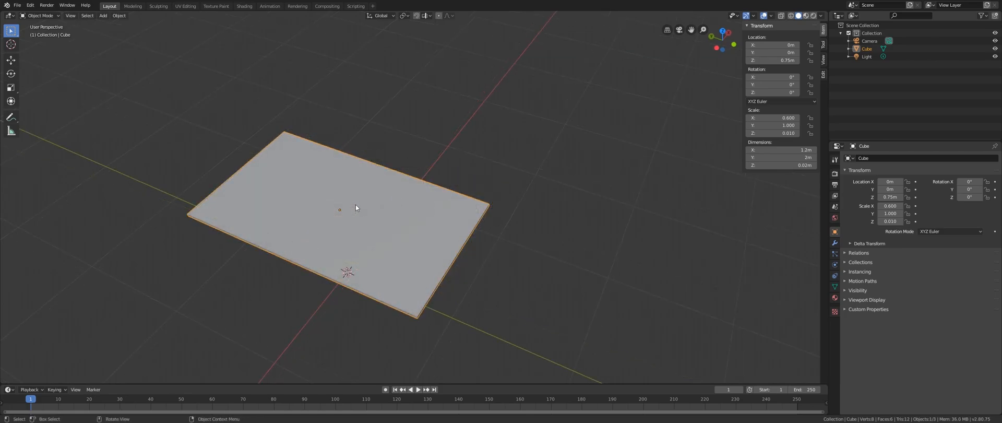
middle_click_drag(350, 227, 358, 234)
key("ctrl+Tab")
key("ctrl+Tab")
key("ctrl+Tab")
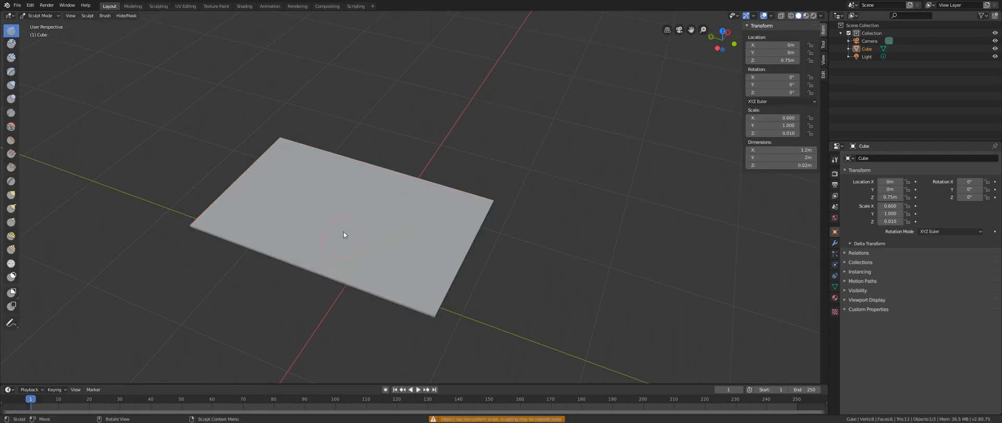
- Return the tabletop from Sculpt Mode to Object Mode and view the list of available interaction modes
key("ctrl+Tab")
key("ctrl+Tab")
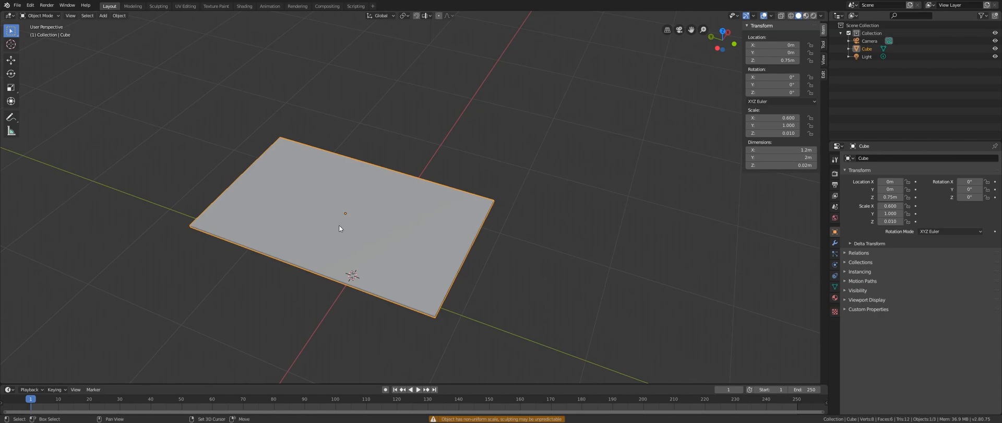
middle_click_drag(300, 221, 296, 224, "shift")
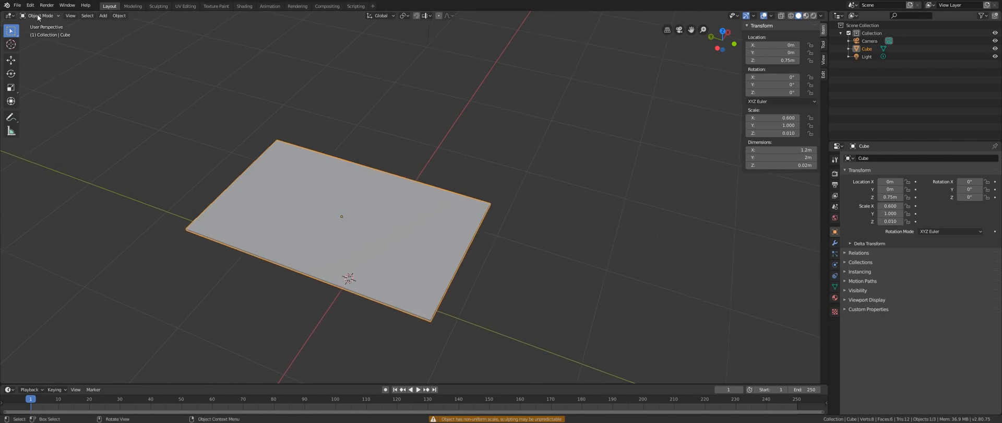
left_click(55, 16)
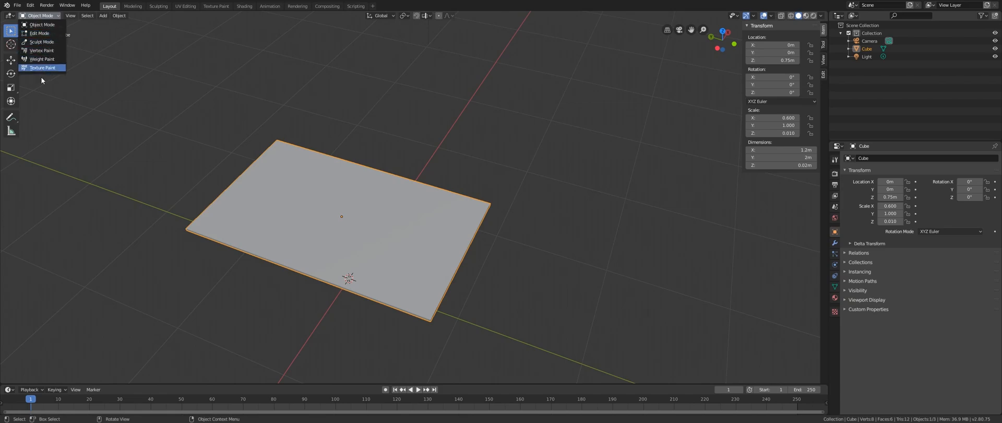
- Switch the tabletop from Object Mode to Edit Mode
middle_click_drag(380, 217, 390, 218, "shift")
key("Tab")
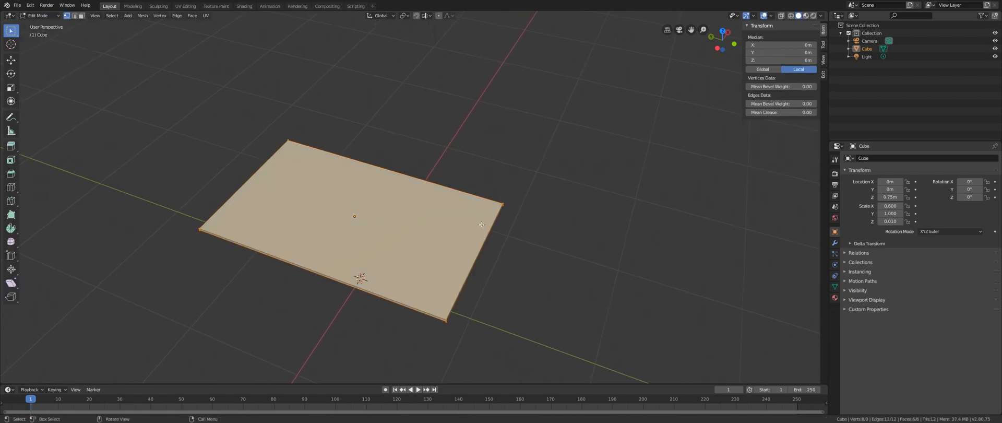
middle_click_drag(471, 226, 412, 210)
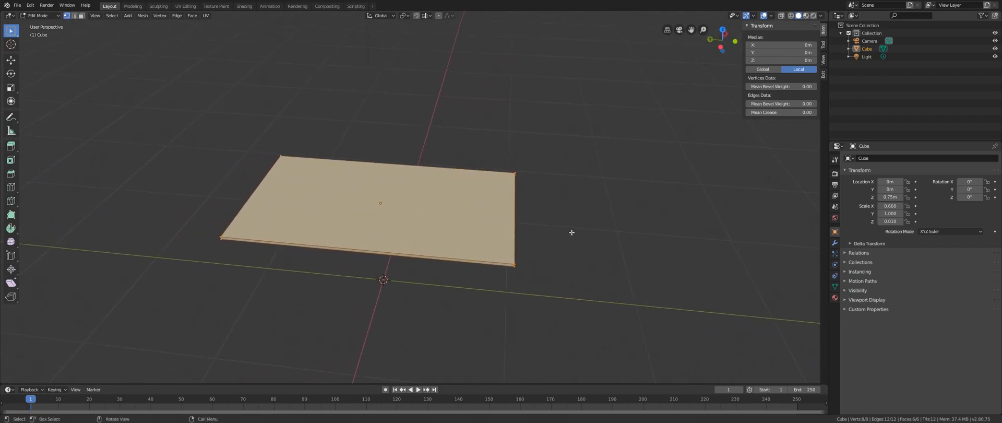
middle_click_drag(369, 205, 370, 207, "shift")
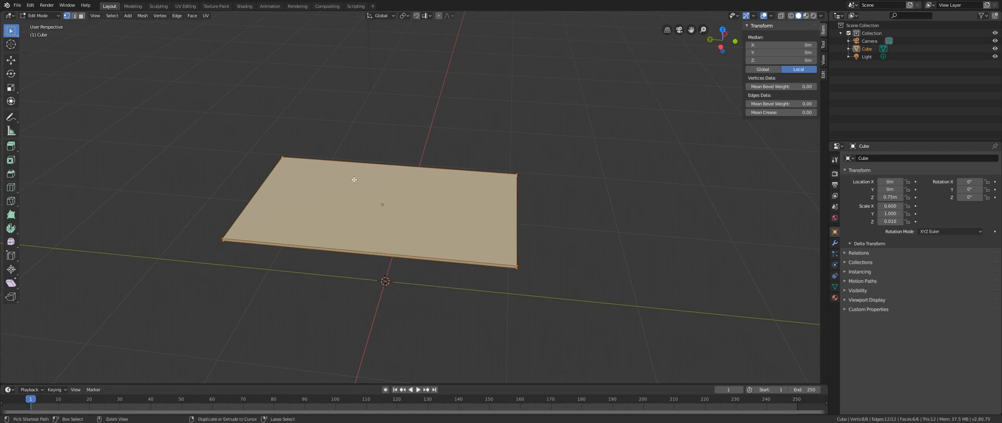
- Hide the Edit Mode tool shelf and show it again
key("shift+space")
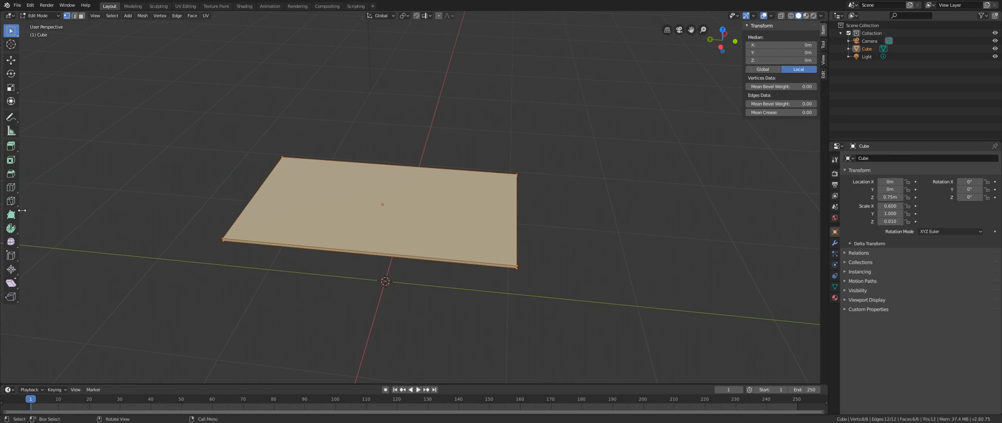
key("t")
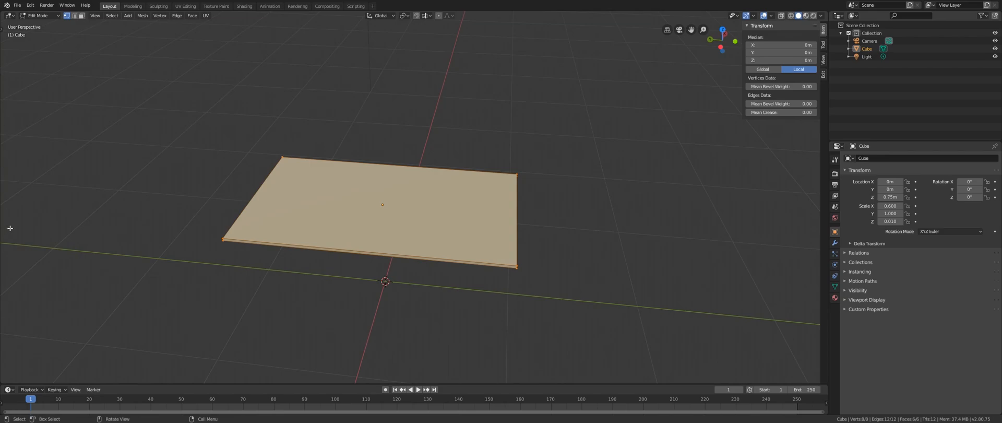
middle_click_drag(179, 174, 182, 182, "shift")
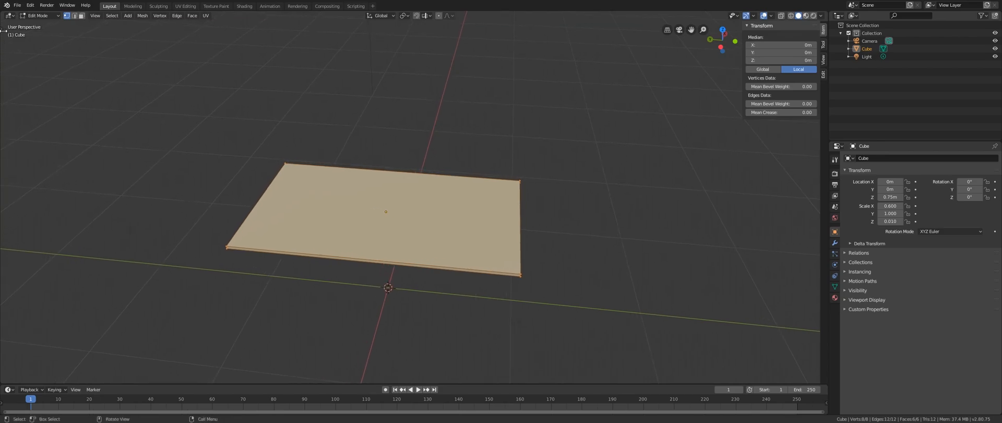
key("t")
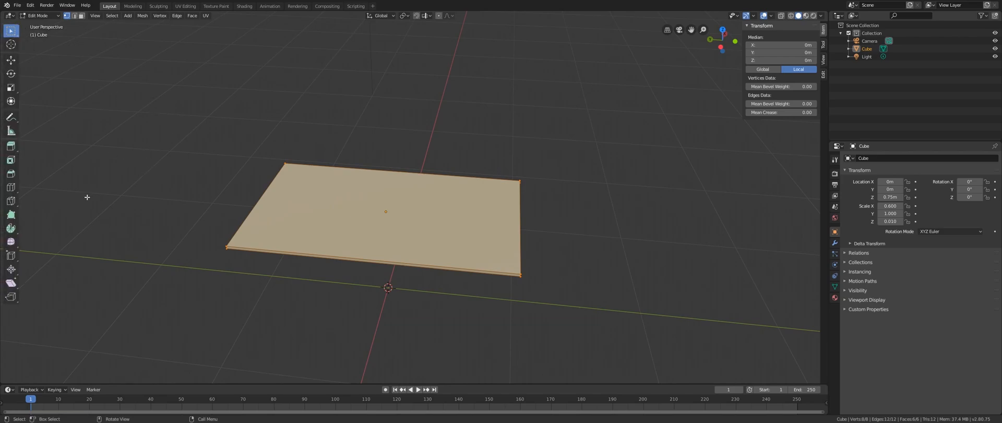
left_click(21, 187)
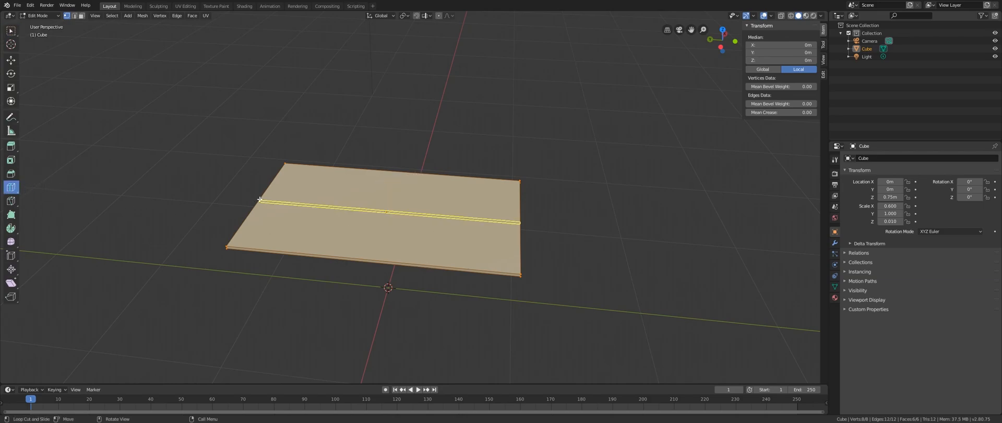
right_click(404, 171)
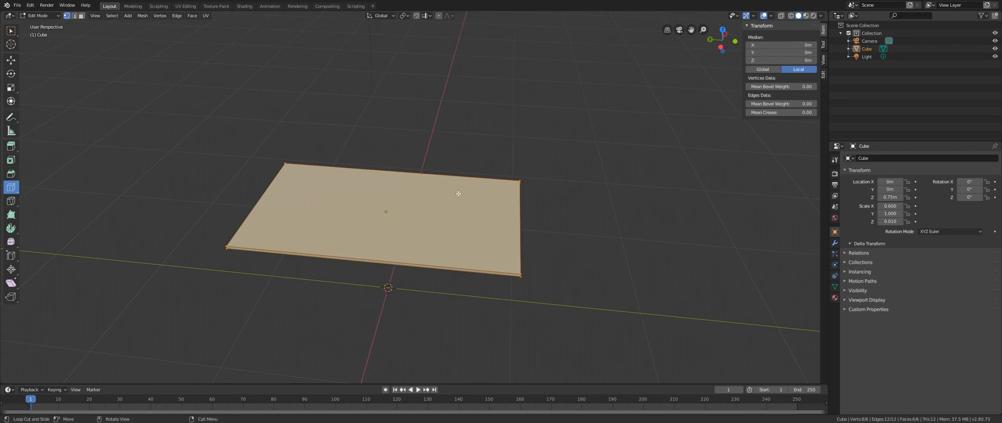
left_click(11, 30)
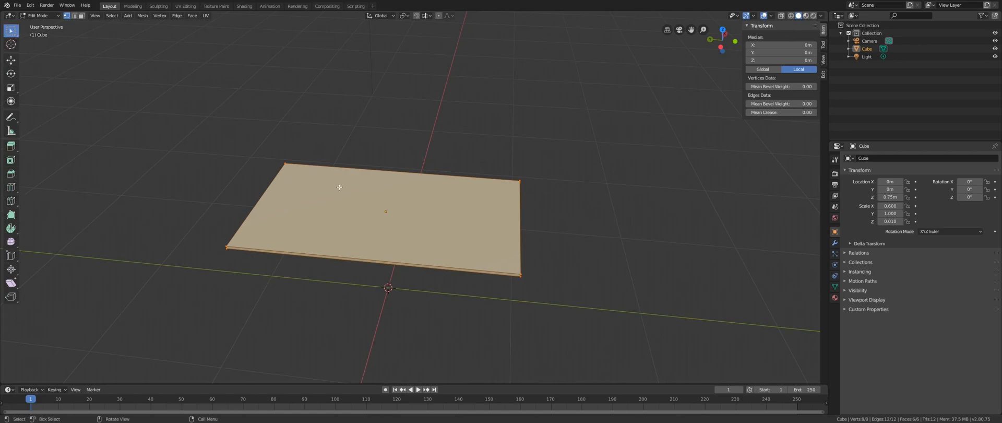
- Add two perpendicular loop cuts to the tabletop, both kept centred, so that they divide it into four equal quarters
key("ctrl+r")
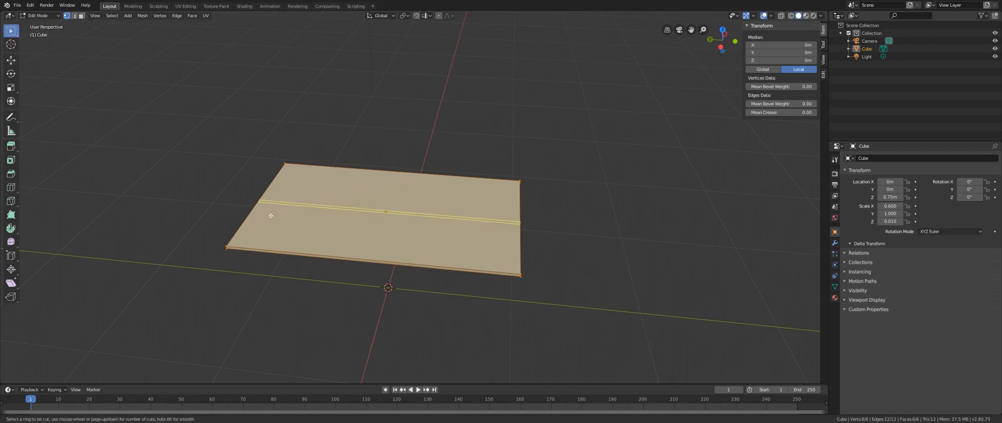
left_click(396, 176)
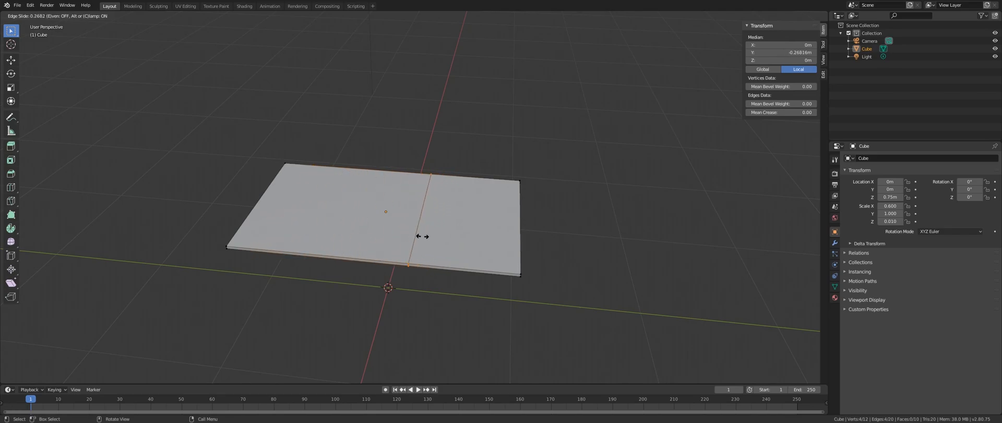
right_click(453, 139)
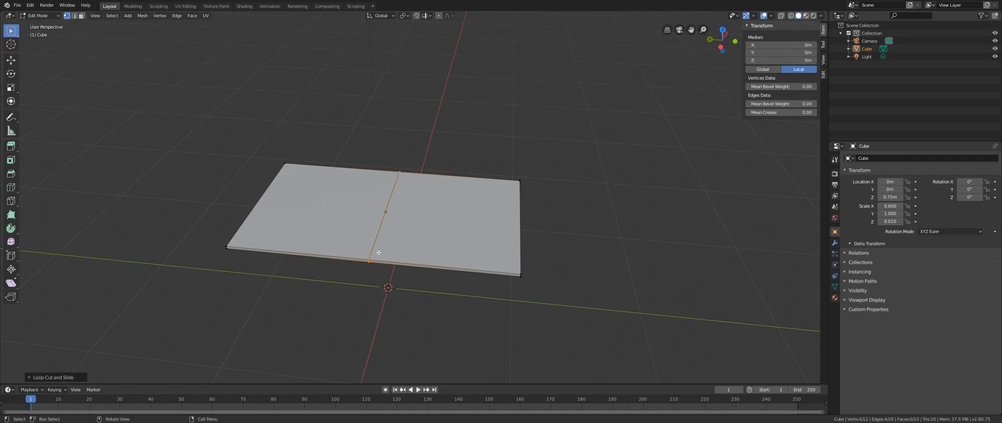
mouse_move(380, 250)
middle_mouse_down()
mouse_move(369, 250)
mouse_move(387, 254)
middle_mouse_up()
key("ctrl+r")
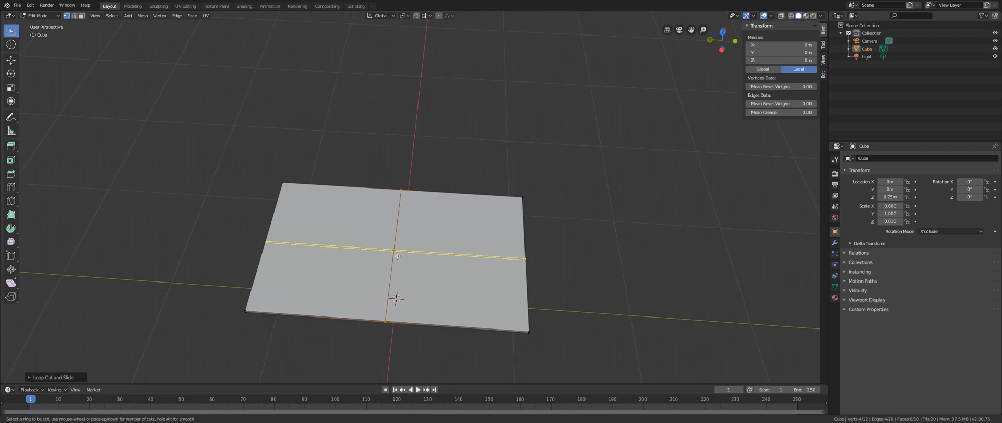
left_click(397, 256)
right_click(253, 236)
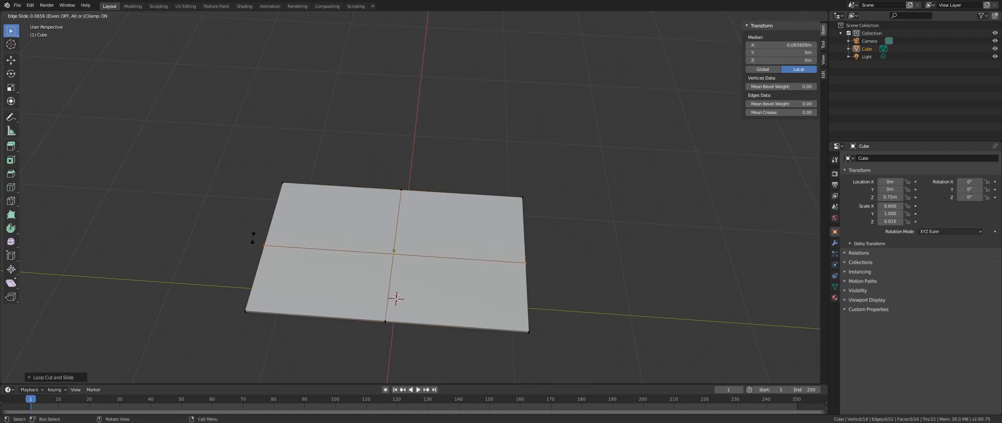
- Delete the outer vertices belonging to three of the tabletop's quarters, keeping only one quarter of the mesh
middle_click_drag(253, 236, 305, 226)
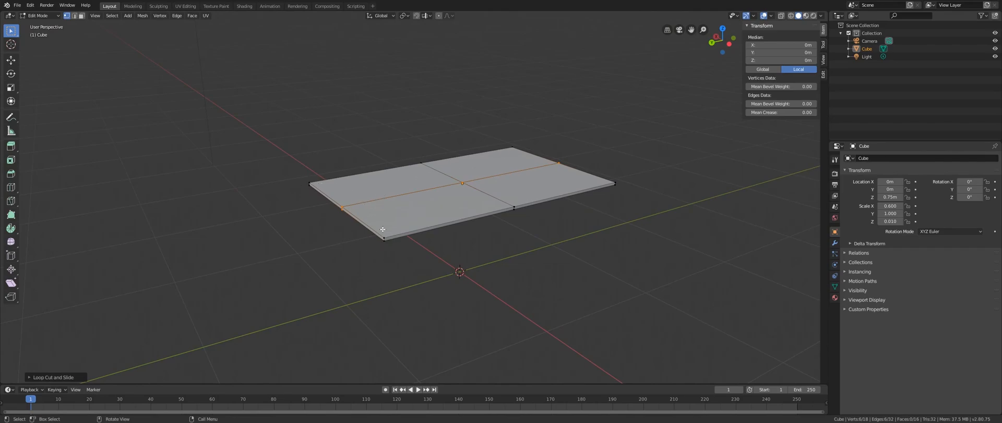
left_click_drag(400, 263, 268, 180)
middle_click_drag(286, 195, 405, 214)
left_click_drag(415, 197, 390, 232, "shift")
left_click_drag(319, 177, 280, 222, "shift")
middle_click_drag(544, 182, 365, 202)
key("x")
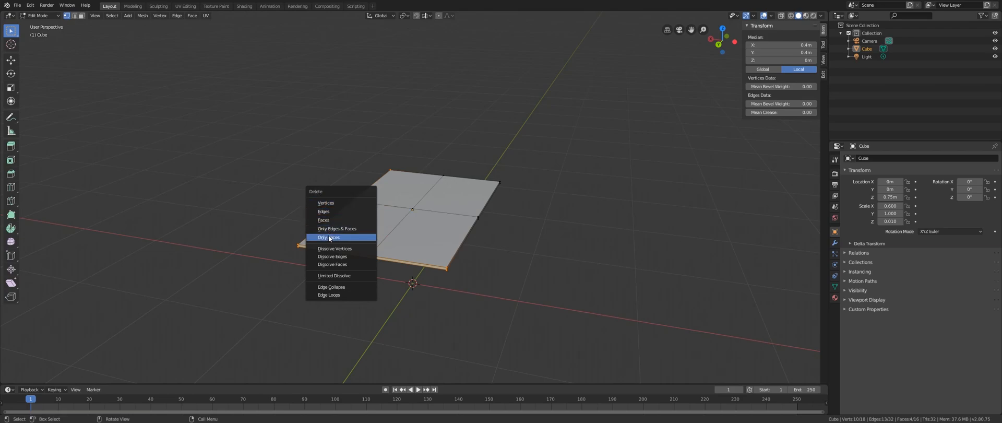
left_click(324, 203)
- Select the two vertices at the remaining quarter's inner corner, where the full tabletop's centre was
middle_click_drag(375, 205, 346, 193, "shift")
middle_click_drag(351, 278, 410, 246, "shift")
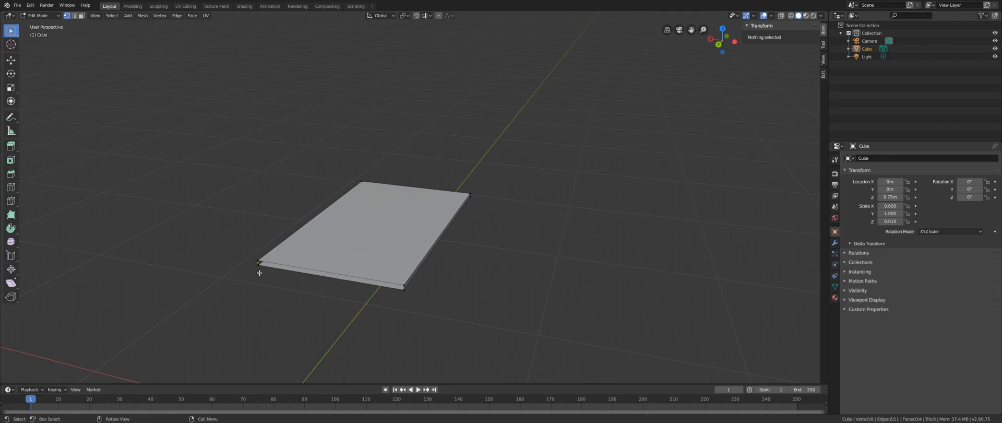
scroll(234, 276, "up", 2)
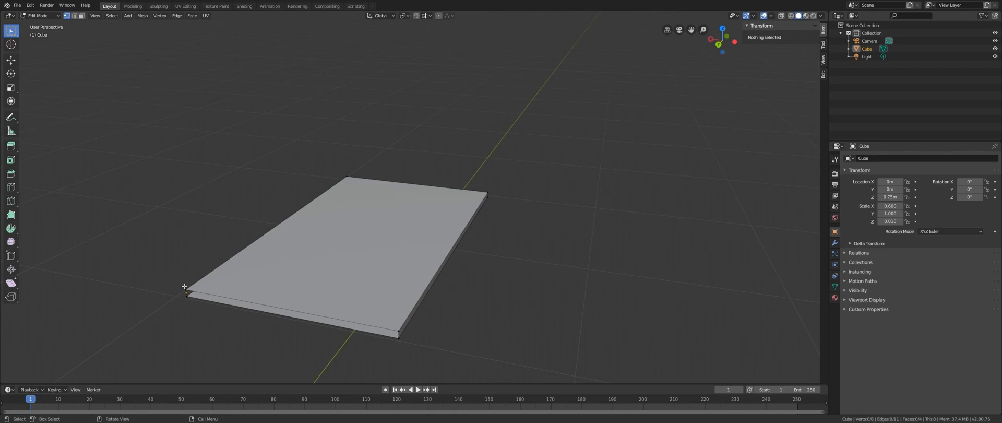
middle_click_drag(187, 298, 242, 373)
right_click(245, 289)
left_click_drag(251, 282, 228, 317)
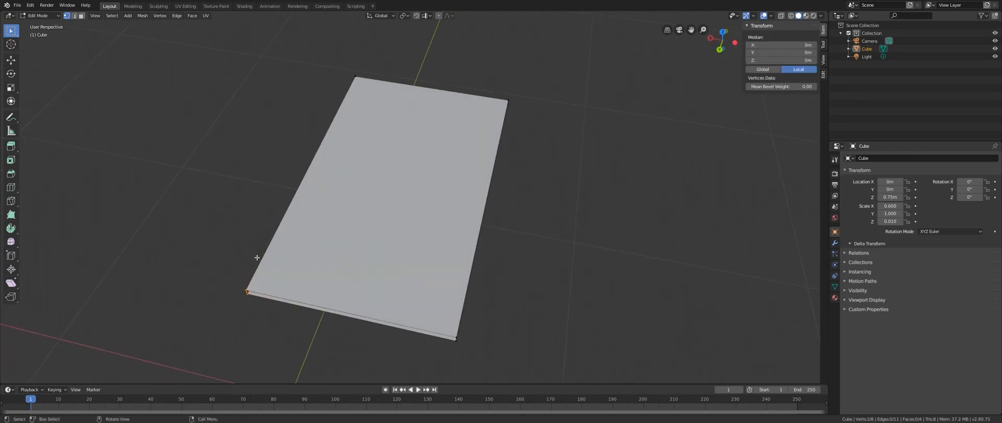
middle_click_drag(341, 291, 341, 276)
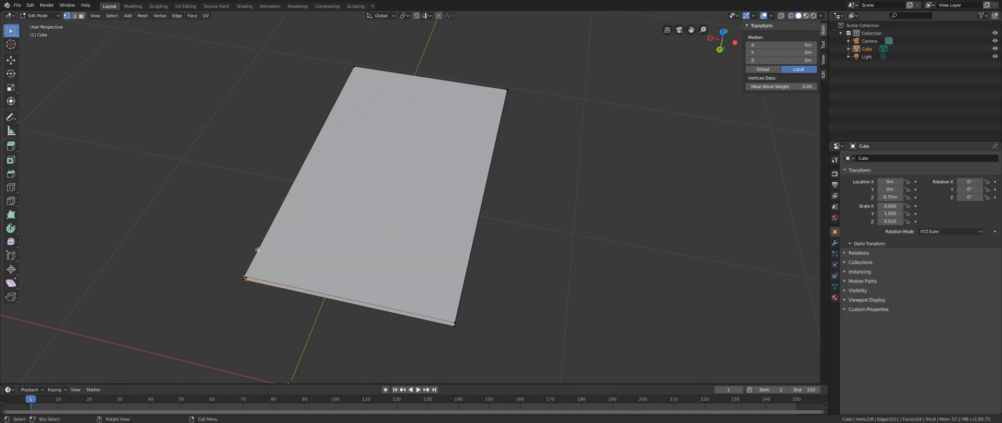
middle_click_drag(252, 278, 267, 270)
- Return to Object Mode and select the camera, light and tabletop together, with the camera as the active object
key("Tab")
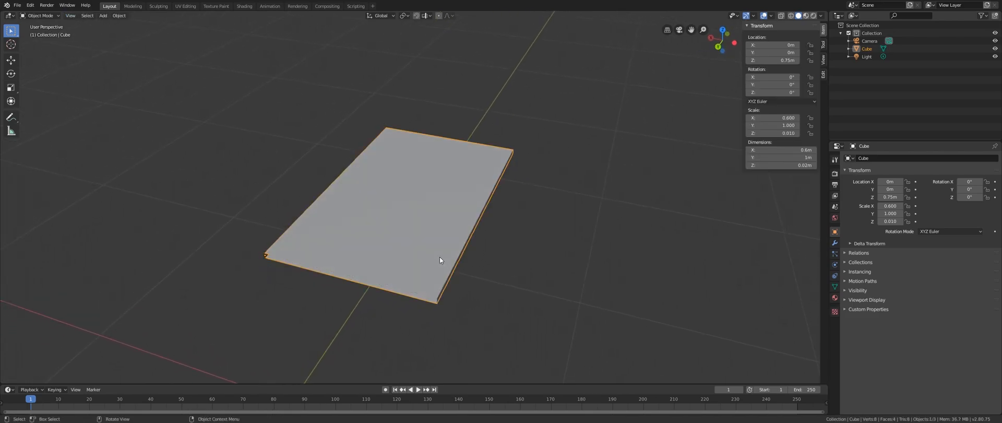
middle_click_drag(398, 254, 357, 264, "shift")
middle_click_drag(433, 181, 402, 311, "ctrl")
middle_click_drag(426, 203, 358, 279, "shift")
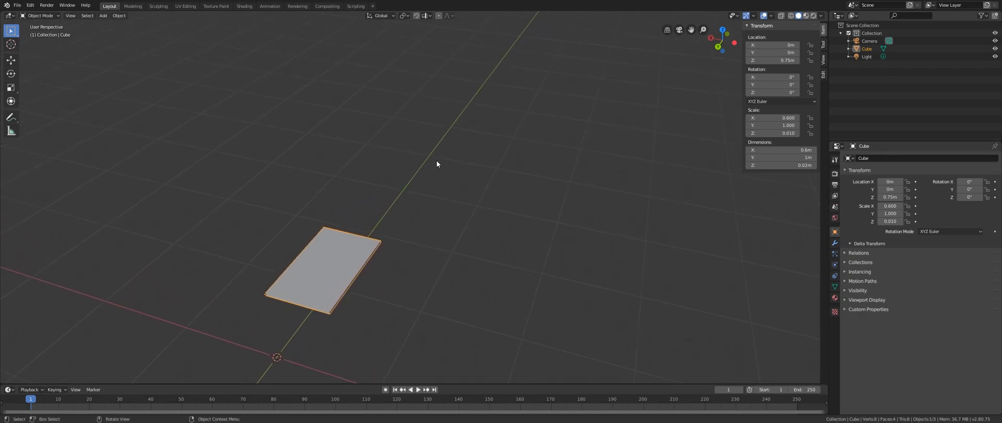
scroll(437, 164, "down", 8)
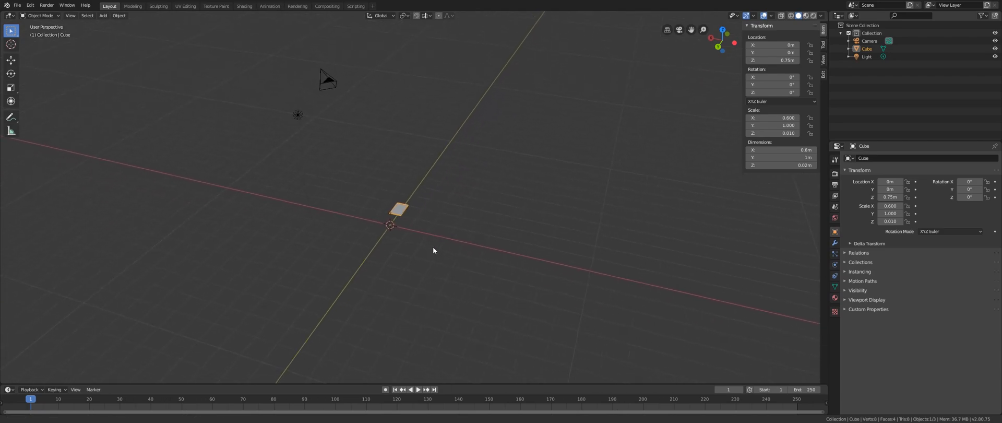
scroll(395, 175, "up", 2)
left_click_drag(478, 51, 230, 312)
middle_click_drag(516, 189, 434, 239)
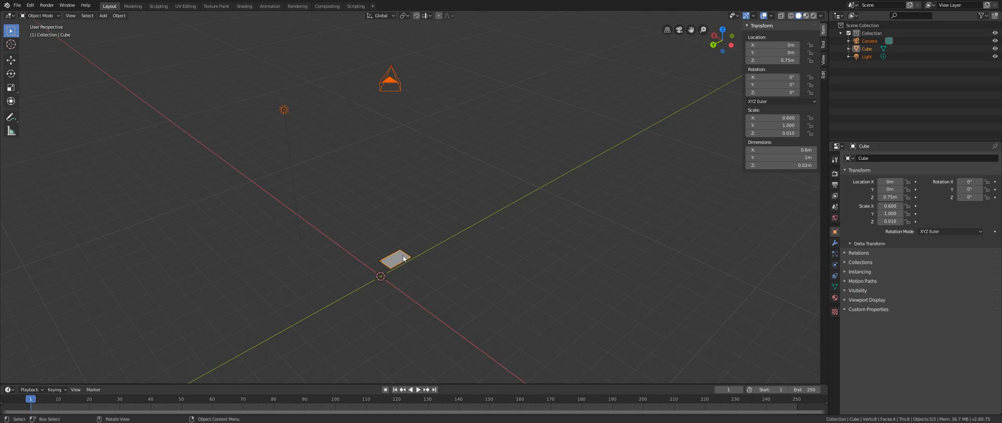
left_click(393, 82)
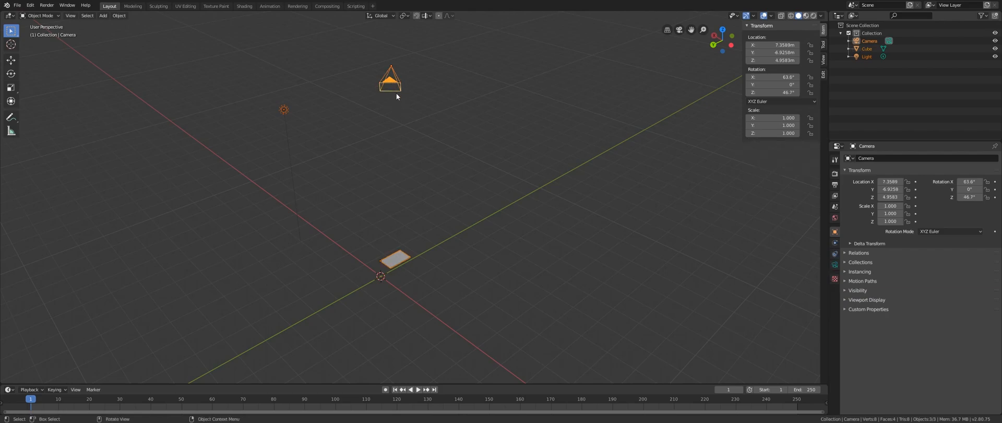
- Examine the camera's object, physics, constraint and lens properties
left_click(835, 264)
left_click(835, 242)
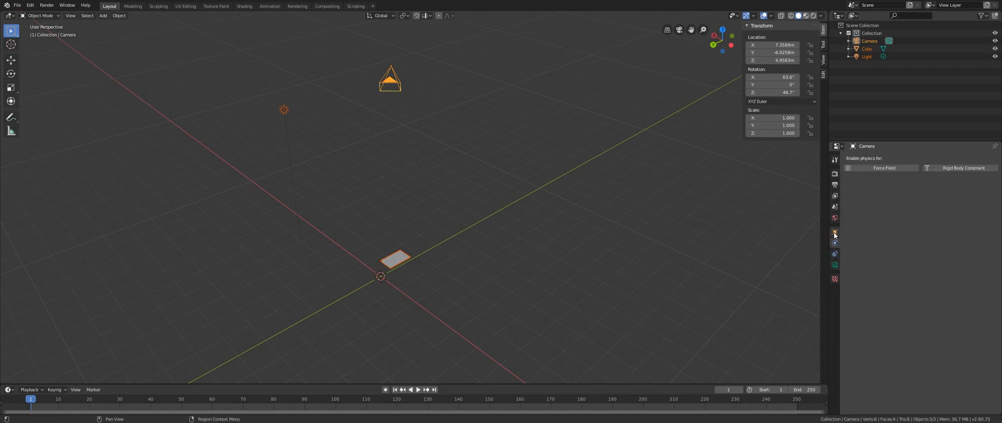
left_click(834, 231)
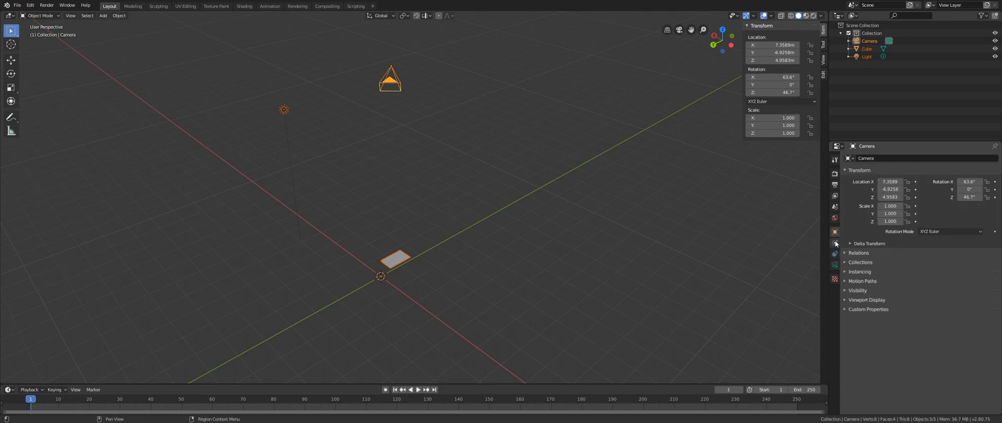
left_click(835, 265)
left_click(835, 254)
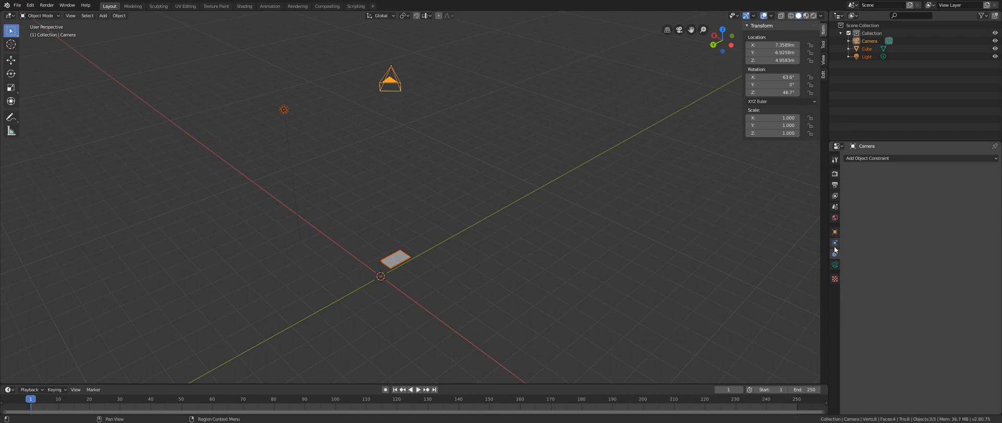
left_click(835, 233)
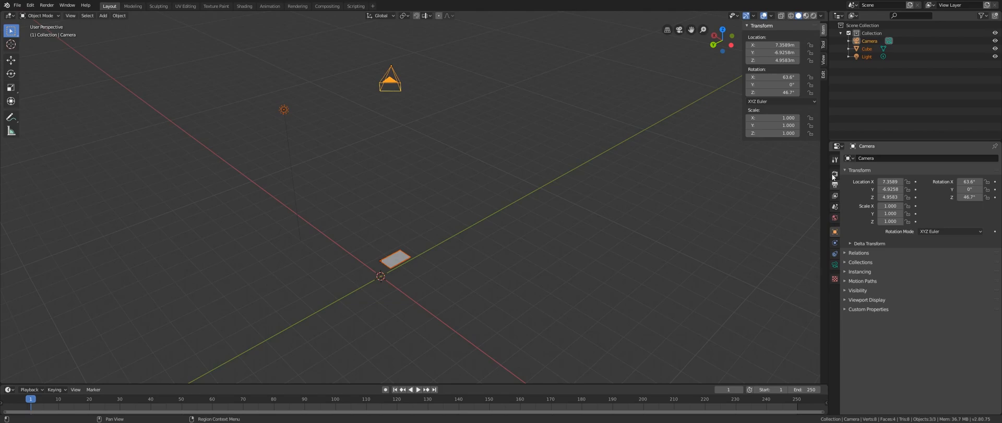
left_click(836, 243)
left_click(837, 254)
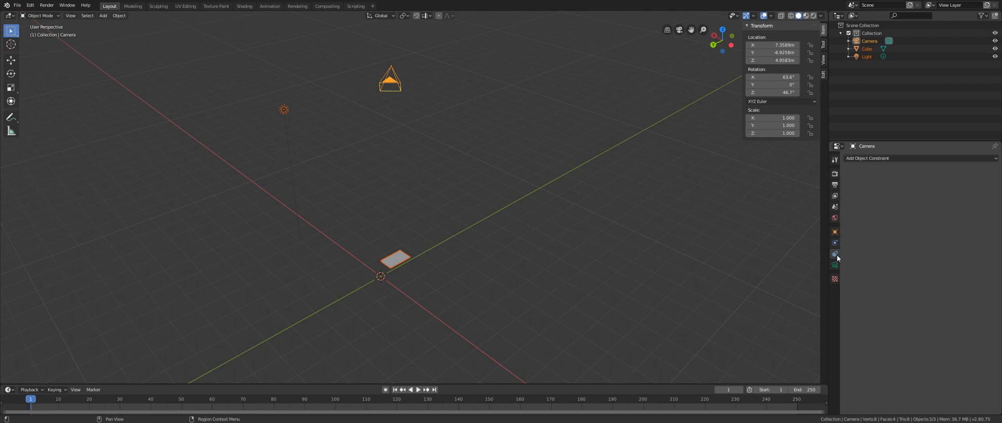
left_click(836, 265)
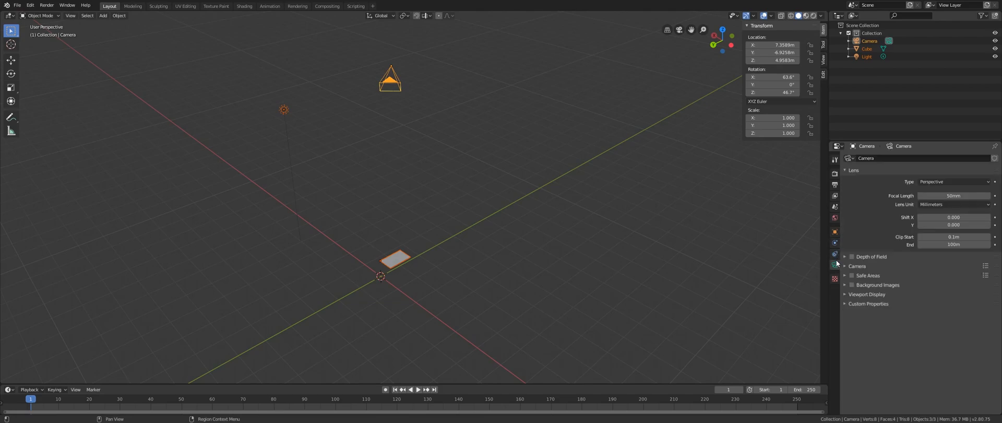
- Select only the tabletop and add a Mirror modifier to it, mirroring across the X axis
left_click(397, 259, "shift")
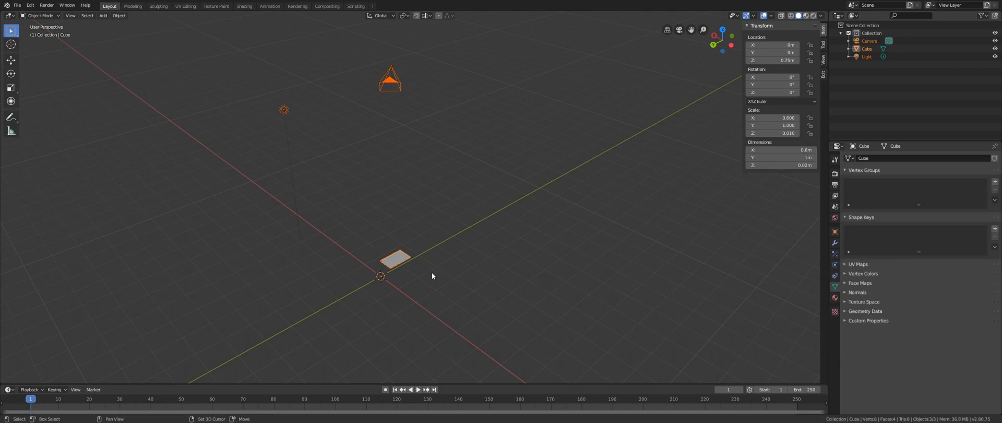
left_click(406, 258)
left_click(834, 243)
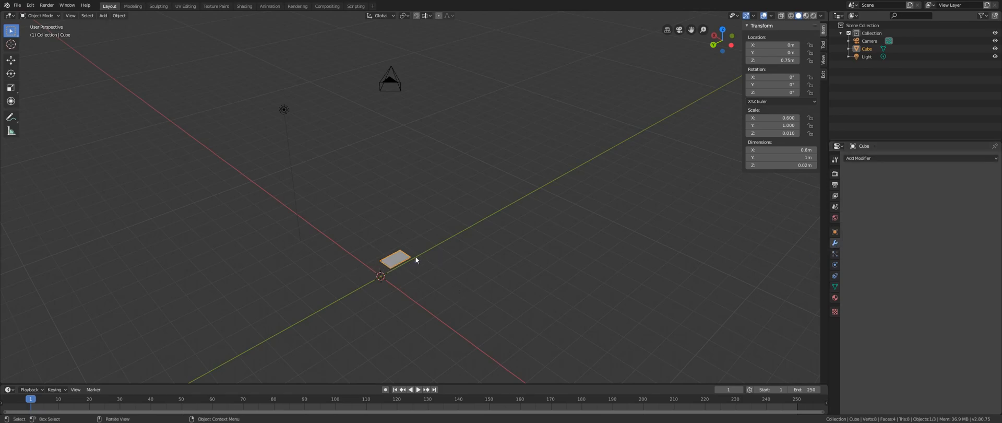
scroll(415, 264, "up", 3)
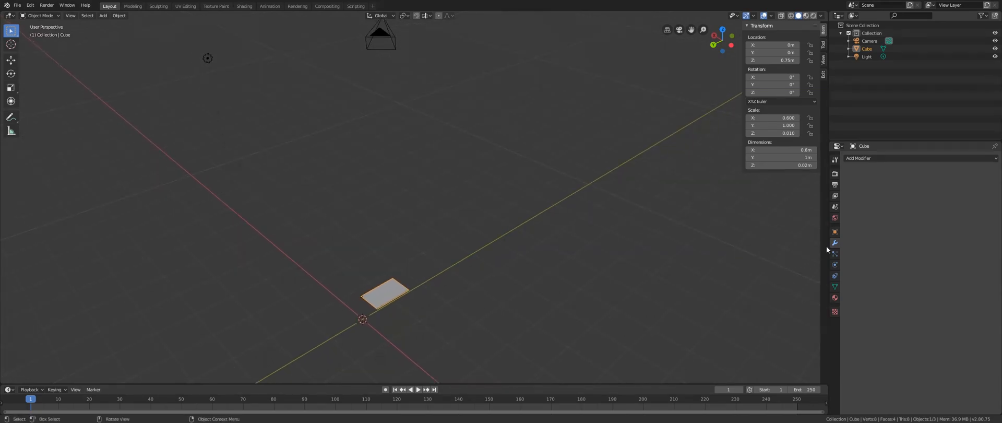
left_click(894, 158)
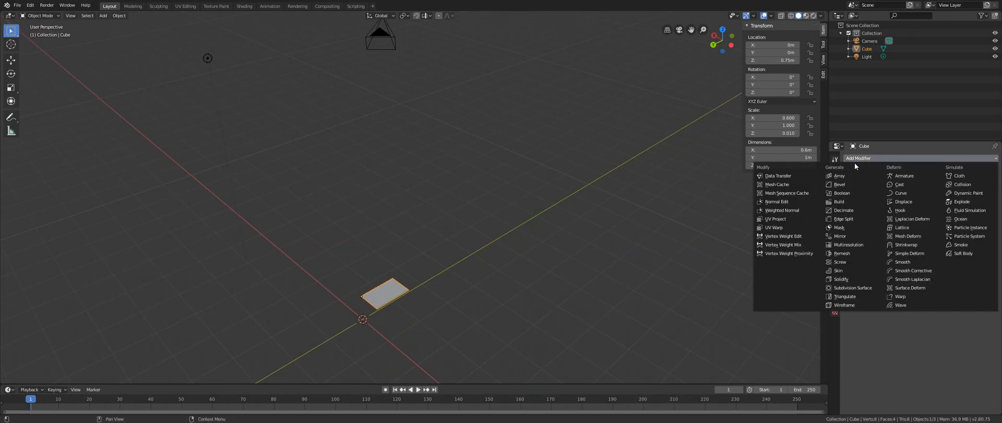
left_click(840, 236)
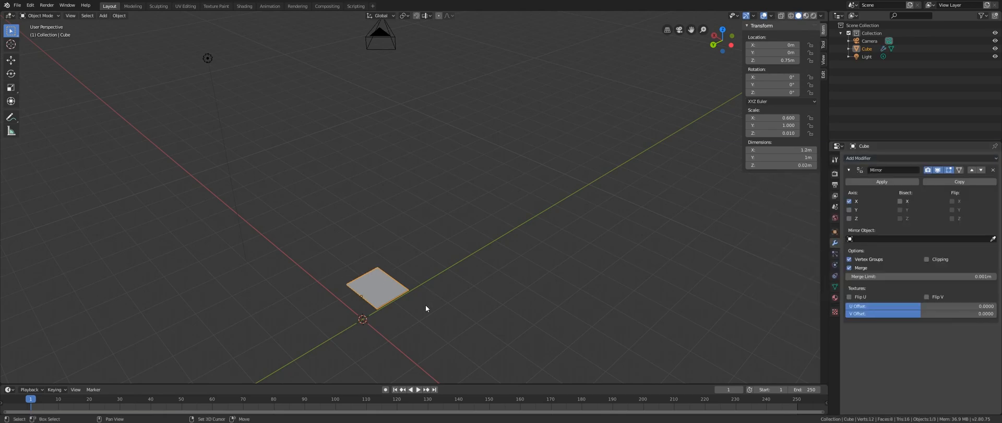
- Enable the Y axis in the Mirror modifier as well so the quarter is mirrored into a full tabletop
middle_click_drag(426, 302, 424, 261, "shift")
scroll(374, 254, "up", 3)
middle_click_drag(354, 282, 382, 230, "shift")
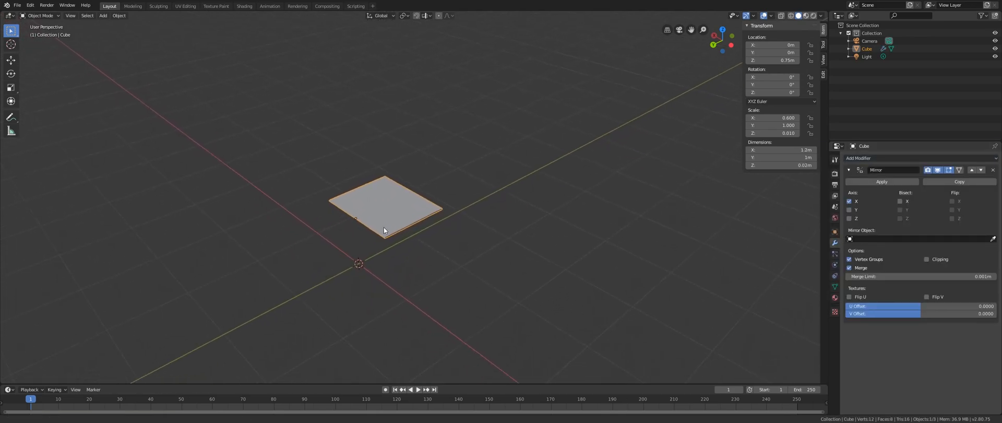
middle_click_drag(364, 278, 411, 192)
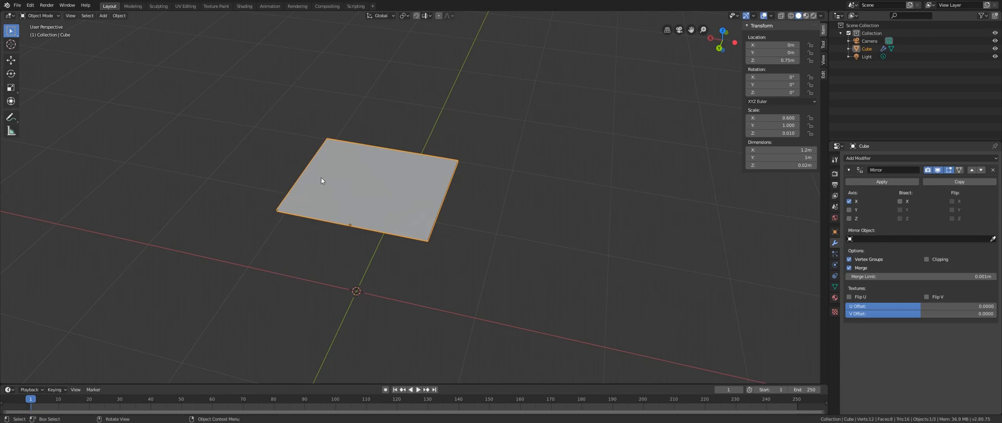
middle_click_drag(318, 203, 332, 224)
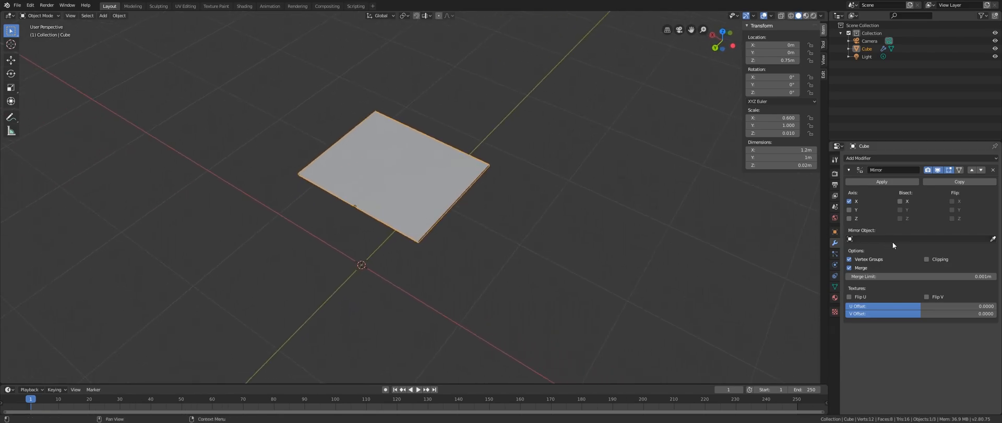
left_click(850, 210)
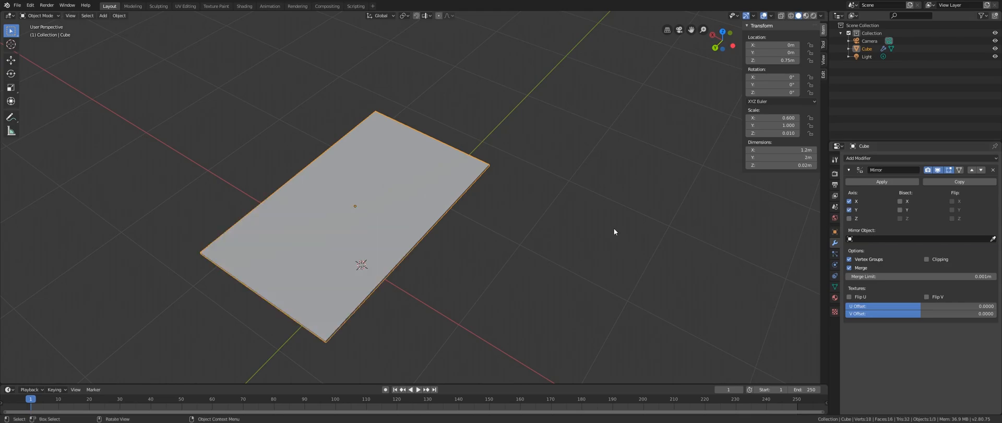
middle_click_drag(653, 230, 477, 223)
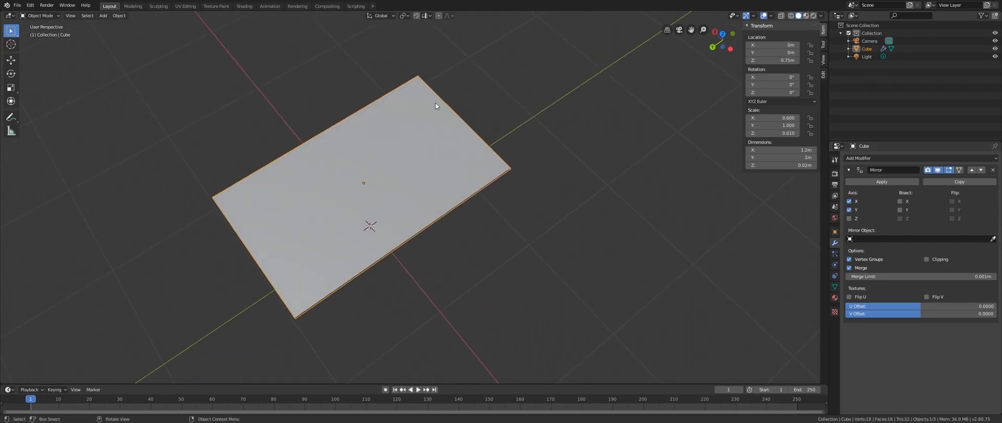
middle_click_drag(306, 268, 423, 293)
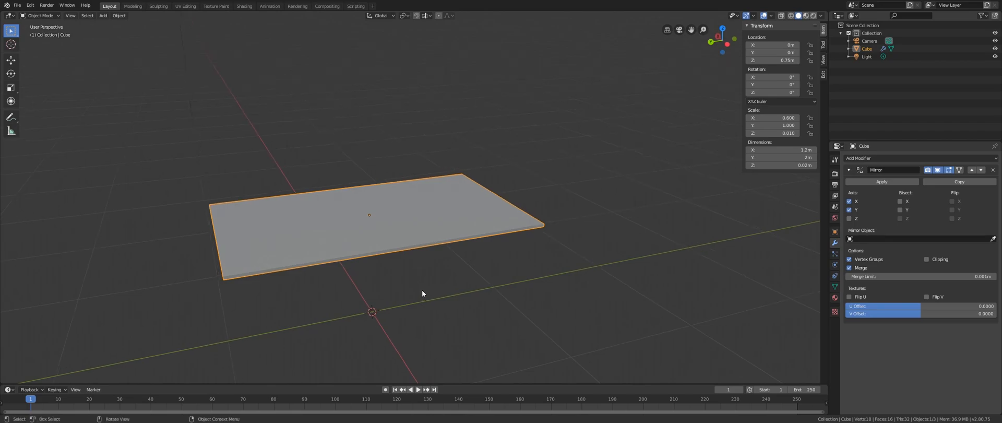
- Enter Edit Mode and select the quarter's outer corner vertex, try moving it to test the mirroring, and cancel the move
key("Tab")
right_click(546, 222)
key("Escape")
left_click(546, 223)
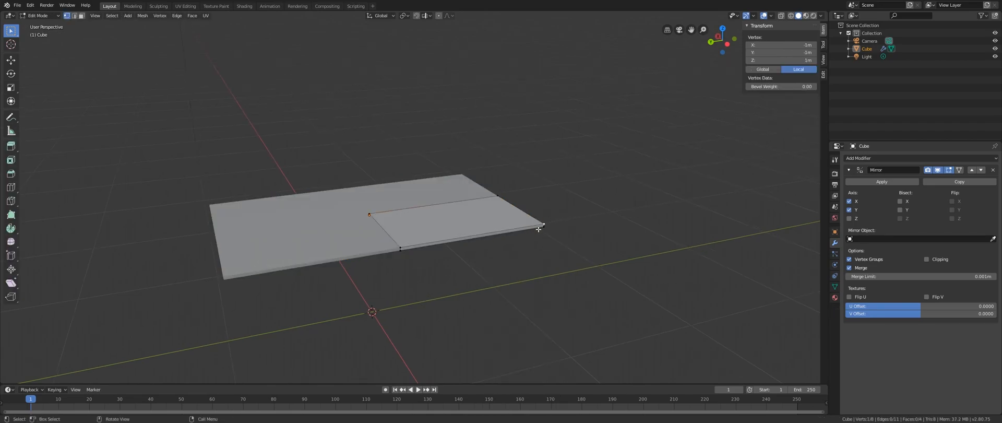
key("g")
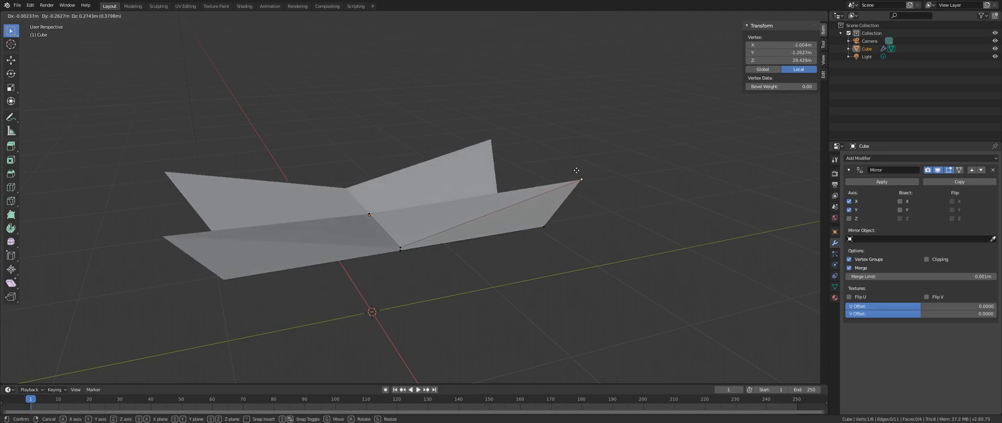
right_click(593, 175)
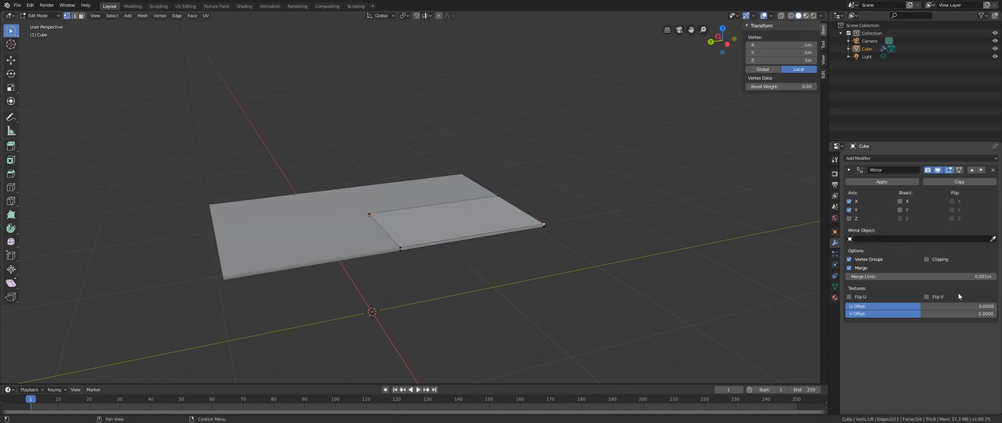
- Add two loop cuts along the quarter's long direction and slide them towards its outer long edge
middle_click_drag(382, 236, 356, 268)
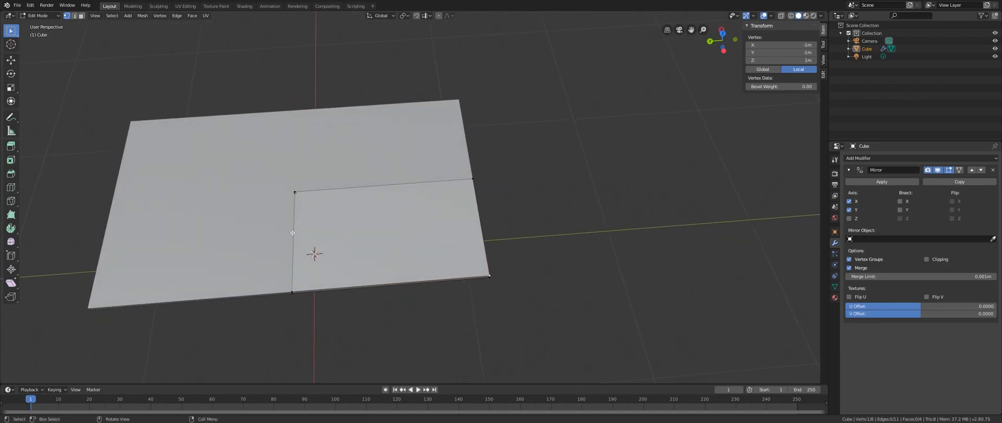
middle_click_drag(510, 227, 510, 226, "shift")
key("ctrl+r")
scroll(480, 237, "up", 1)
scroll(480, 237, "up", 1)
scroll(482, 241, "down", 1)
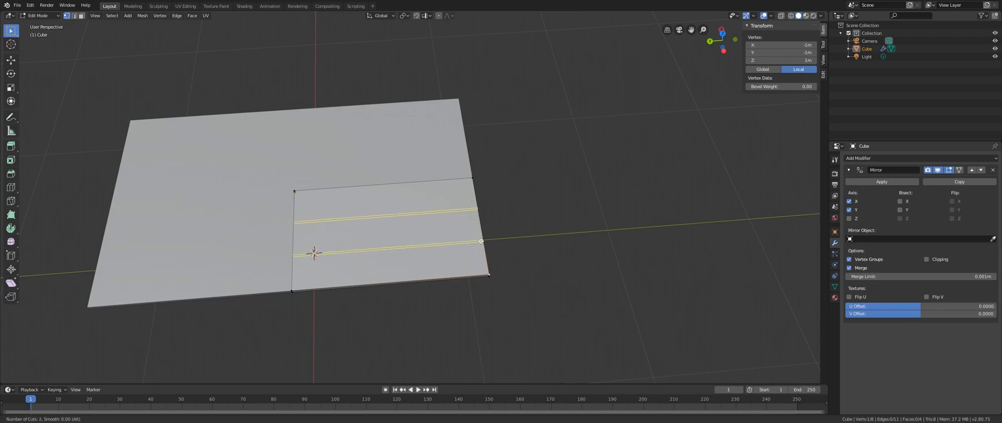
left_click(482, 241)
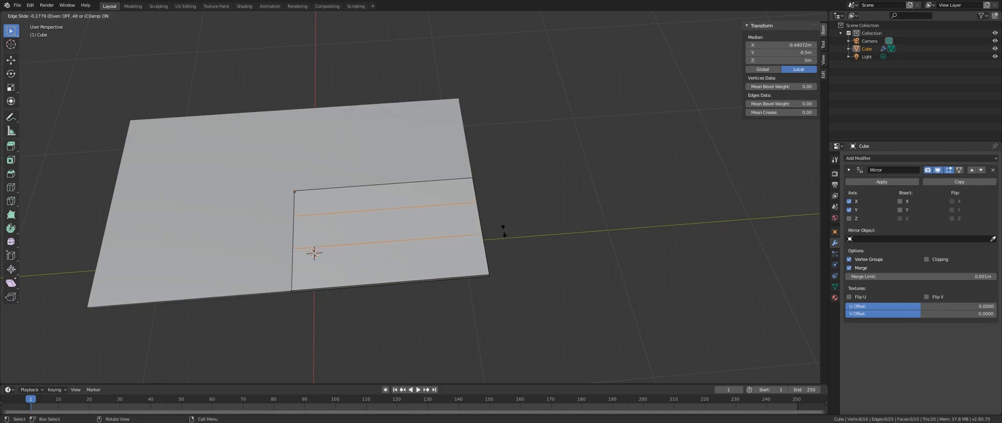
left_click(508, 261)
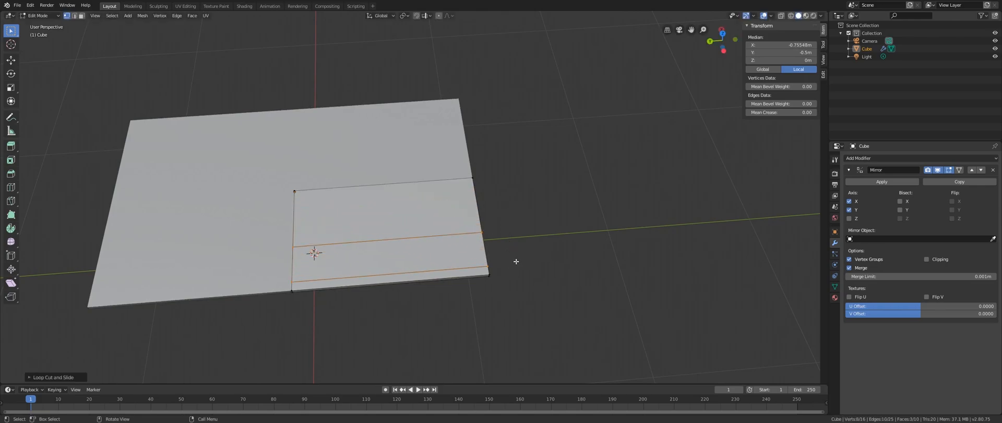
- Scale the two lengthwise loops closer together along X and move them outward to a local median X of about -0.82 m
middle_click_drag(515, 260, 517, 277)
key("s")
key("x")
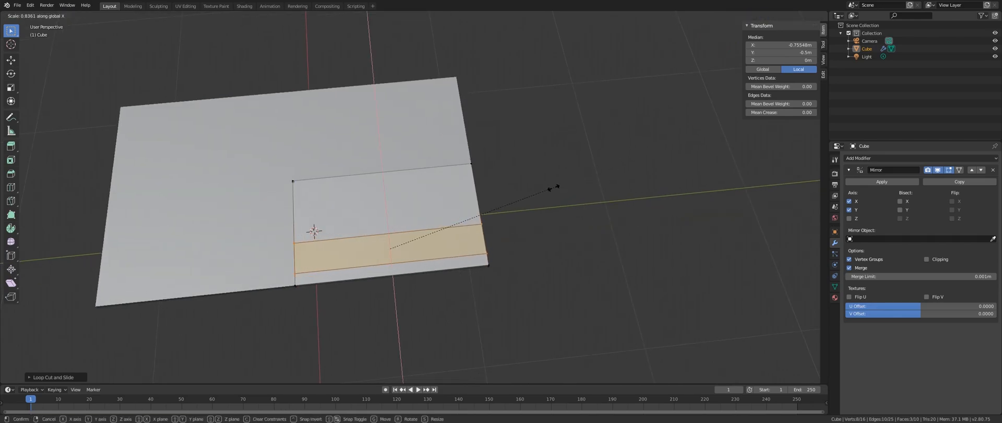
left_click(462, 232)
middle_click_drag(462, 233, 456, 264)
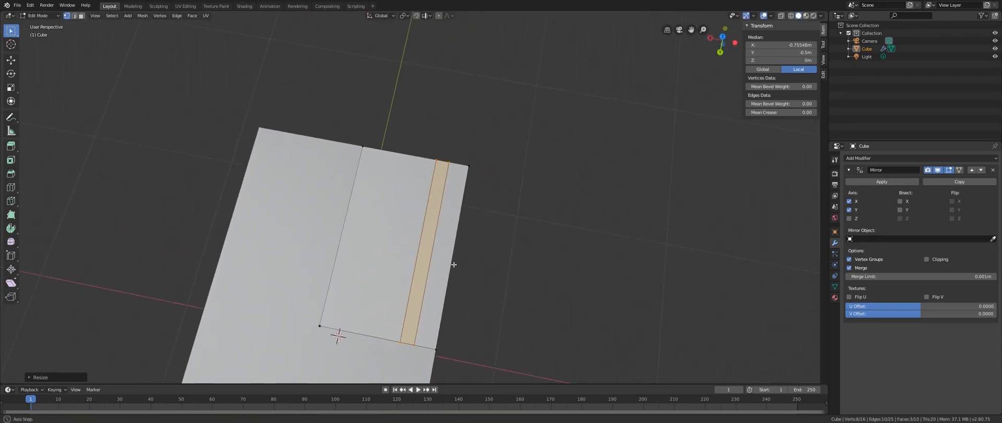
key("g")
key("x")
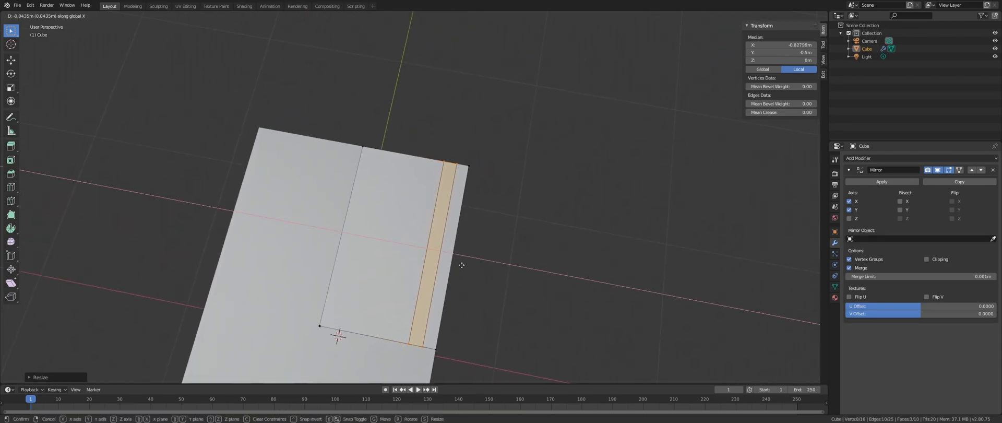
left_click(461, 265)
- Add two evenly spaced loop cuts across the quarter's short direction without sliding them
mouse_move(454, 270)
middle_mouse_down()
mouse_move(450, 240)
mouse_move(519, 253)
mouse_move(443, 259)
middle_mouse_up()
key("ctrl+r")
scroll(455, 221, "up", 1)
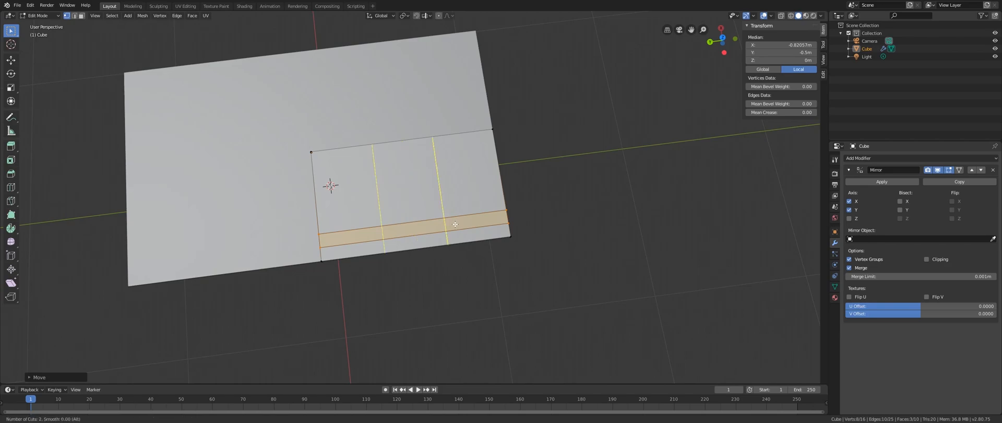
left_click(455, 225)
right_click(455, 226)
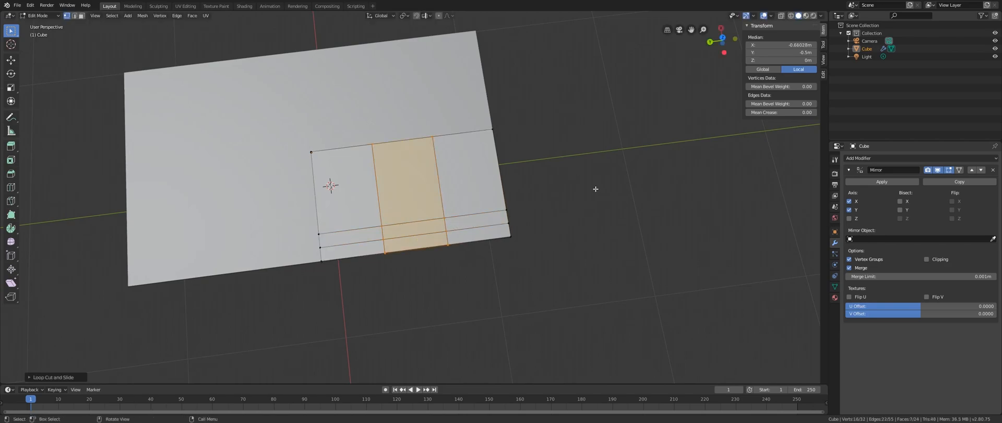
- Scale the two crosswise loops closer together along Y and move them outward to a local median Y of about -0.88 m
middle_click_drag(595, 190, 596, 201, "shift")
key("s")
key("y")
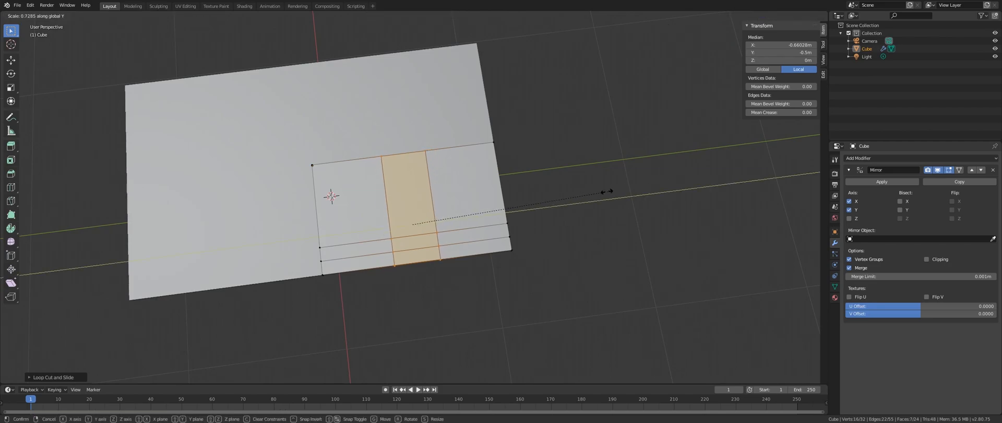
left_click(475, 204)
key("g")
key("y")
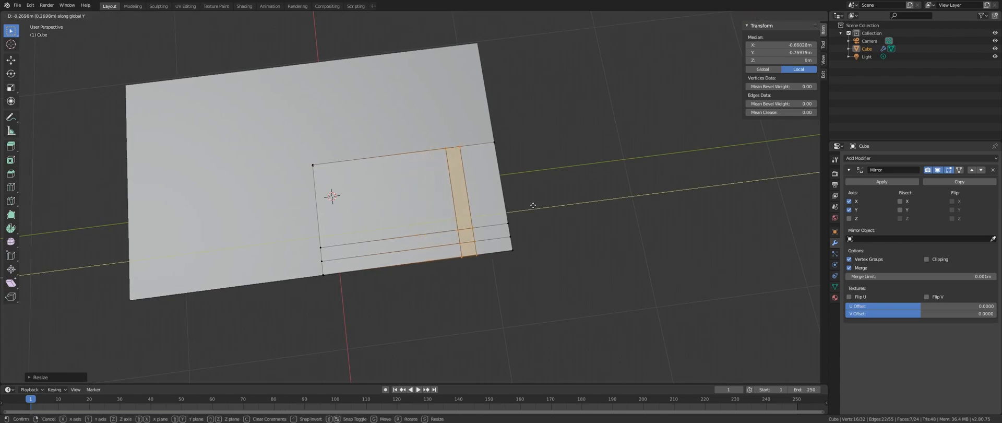
left_click(553, 207)
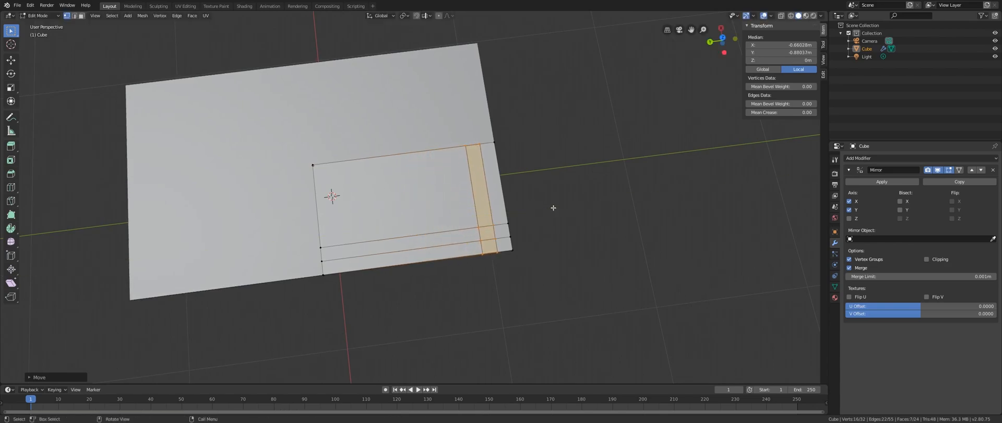
- Add two more loop cuts inside each of the two narrow strips, keeping them evenly spaced
middle_click_drag(423, 251, 498, 239)
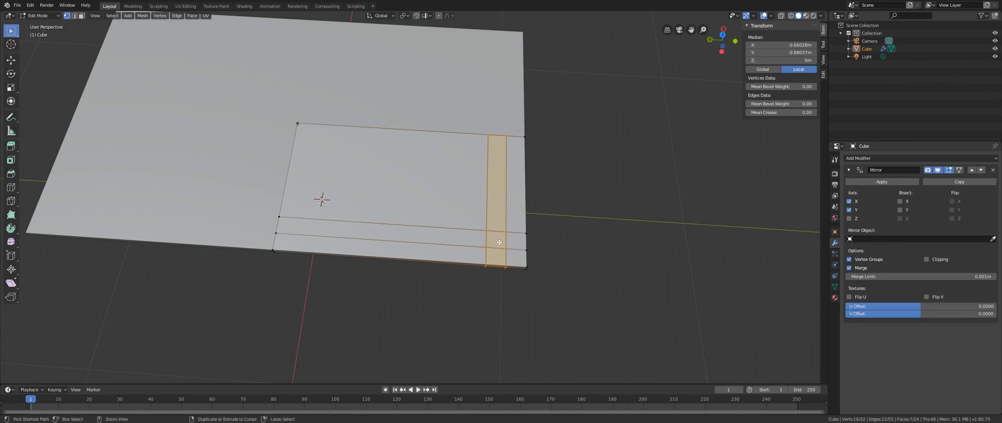
key("ctrl+r")
scroll(498, 235, "up", 1)
left_click(497, 234)
right_click(497, 234)
key("ctrl+r")
left_click(500, 238)
right_click(501, 241)
middle_click_drag(501, 242, 475, 245, "shift")
middle_click_drag(475, 246, 434, 227)
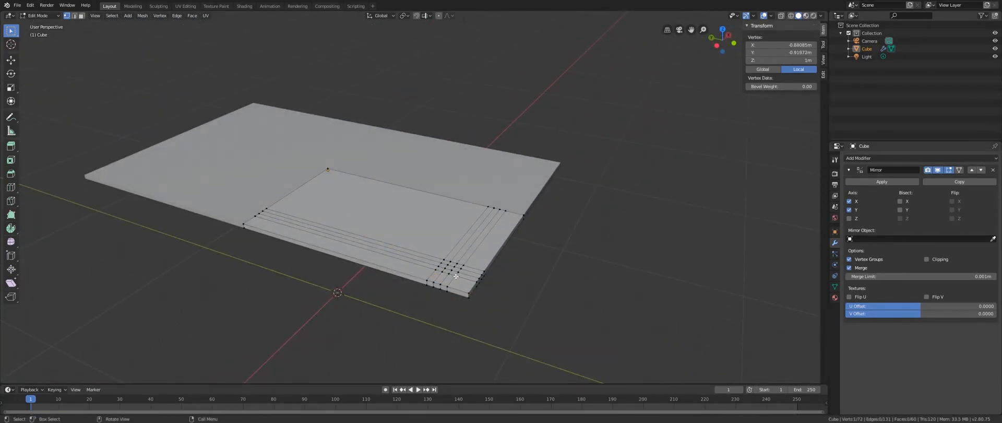
- Pick individual vertices around the crossing of the two strips
left_click(459, 273)
left_click(462, 269)
left_click(460, 264)
left_click(447, 263)
- Cycle through the vertex, edge and face selection modes and finish in face selection
left_click(74, 16)
left_click(82, 16)
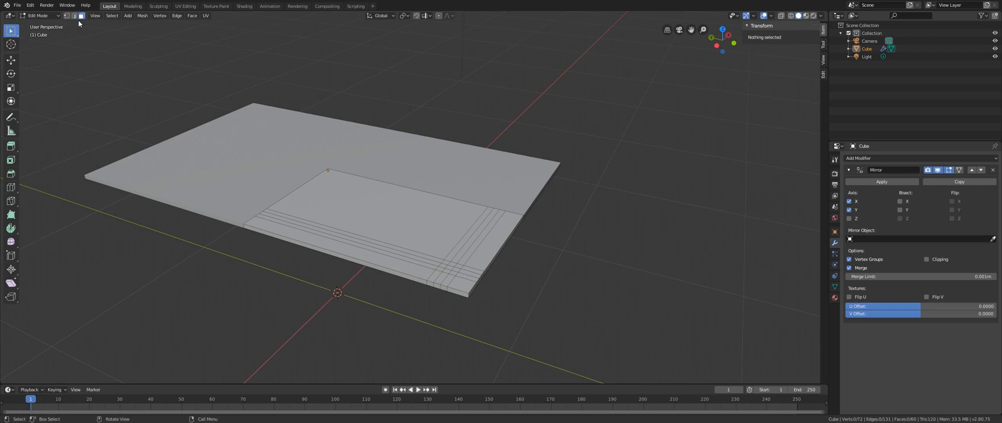
key("1")
key("2")
key("3")
left_click(67, 17)
left_click(74, 17)
left_click(82, 16)
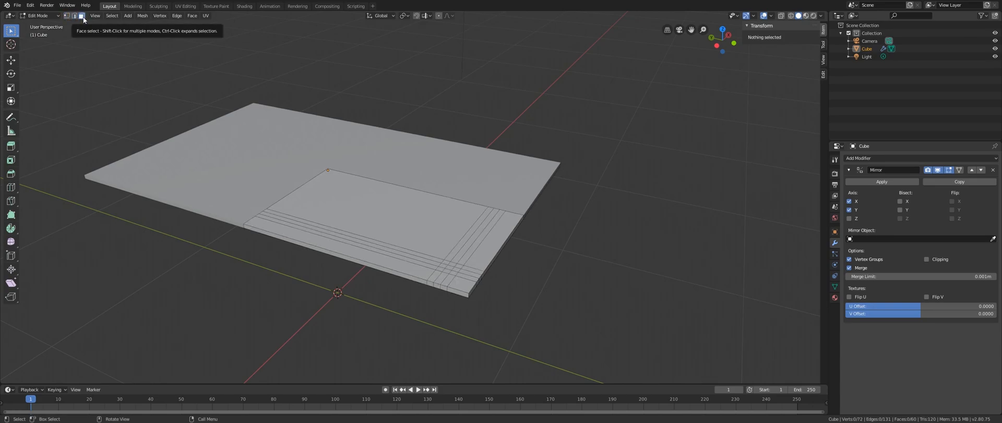
middle_click_drag(392, 194, 371, 189, "shift")
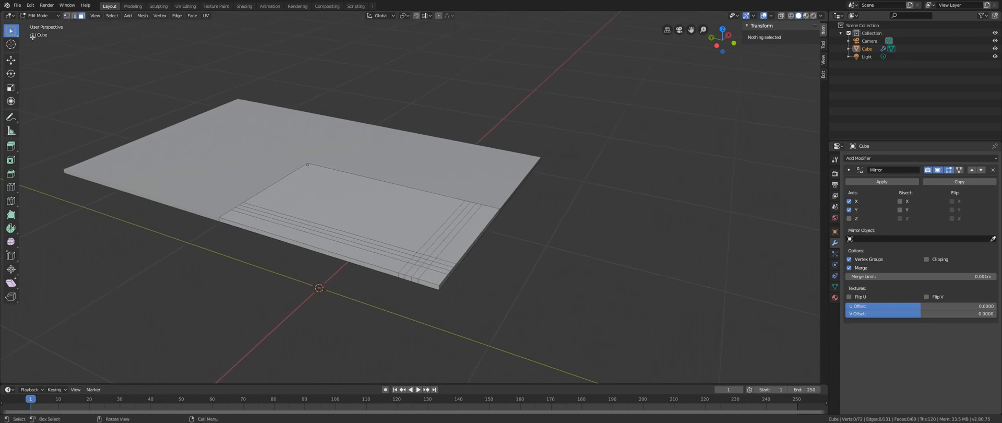
left_click(90, 17)
- On the underside, select the middle lengthwise strip face, the nine small faces at the crossing and the middle crosswise strip face
middle_click_drag(409, 295, 381, 192)
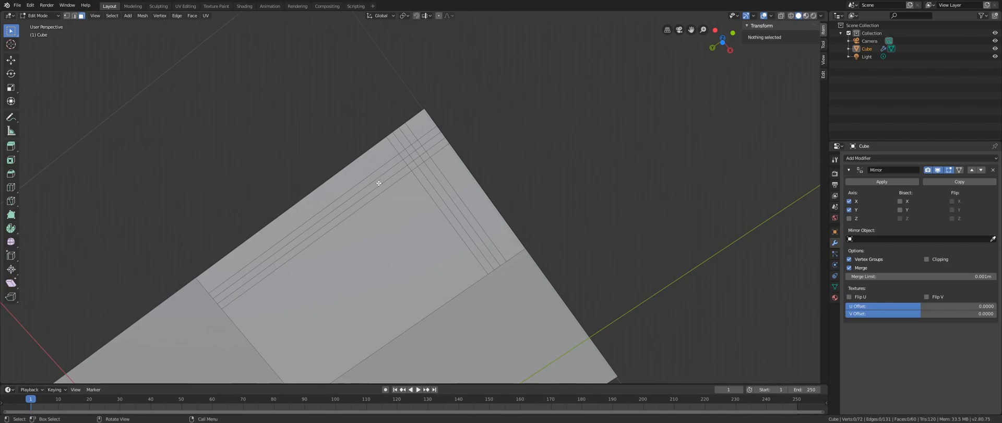
left_click(379, 183)
left_click(404, 155, "shift")
left_click(409, 161, "shift")
left_click(413, 165, "shift")
left_click(419, 161, "shift")
left_click(415, 157, "shift")
left_click(411, 151, "shift")
left_click(417, 147, "shift")
left_click(420, 151, "shift")
left_click(424, 156, "shift")
left_click(424, 174, "shift")
- Try to move the selected underside faces downward along global Z
middle_click_drag(424, 174, 396, 155)
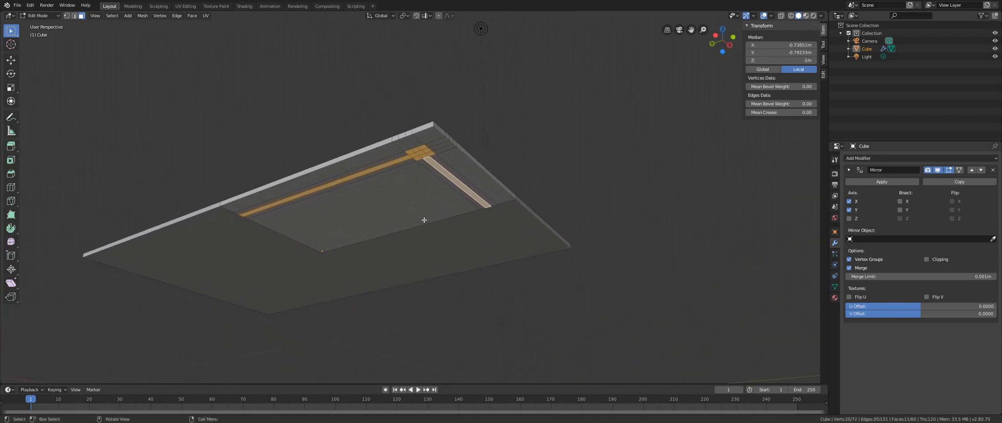
middle_click_drag(438, 279, 422, 203)
key("g")
key("z")
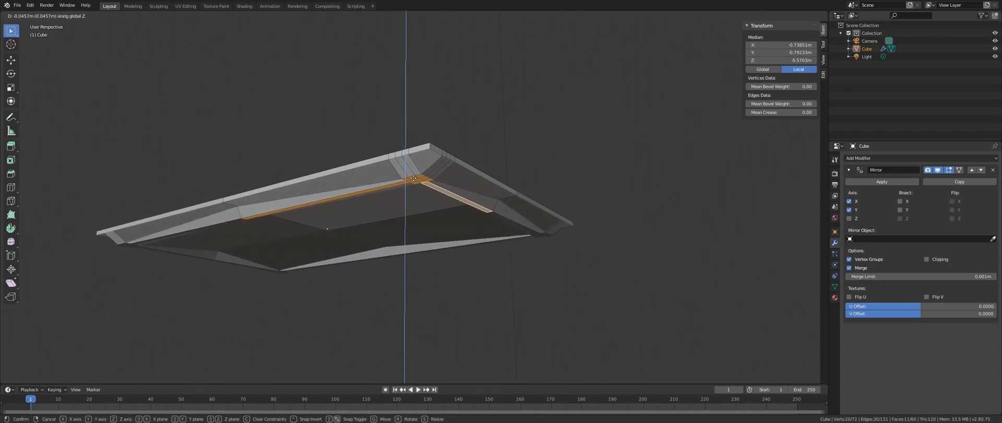
right_click(415, 179)
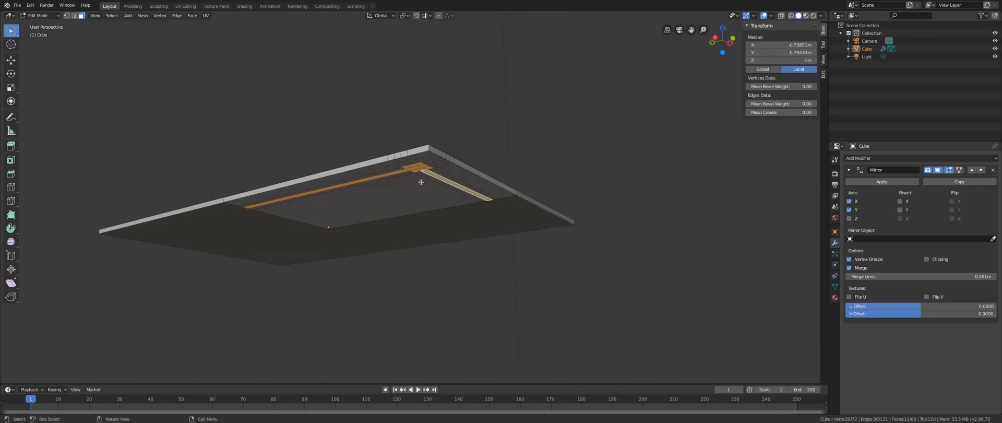
- Extrude the selected underside faces downward by about 0.06 m to form the frame beneath the tabletop
scroll(405, 153, "up", 1)
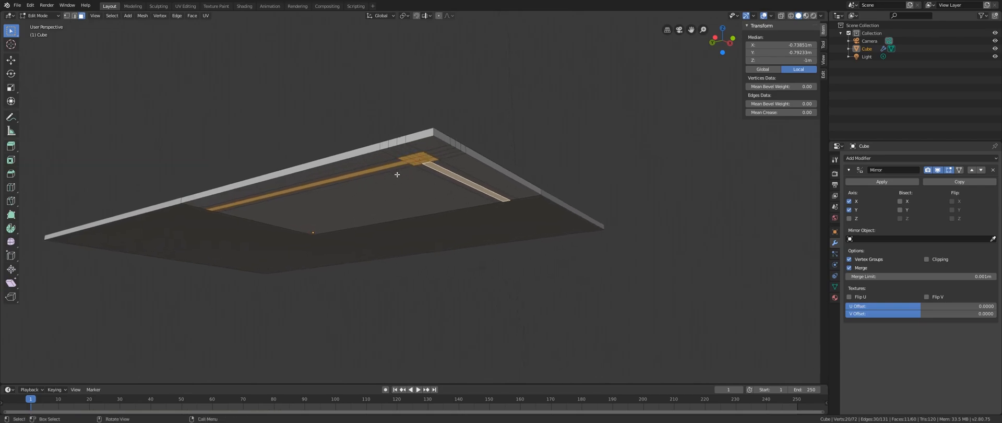
middle_click_drag(400, 196, 399, 195, "shift")
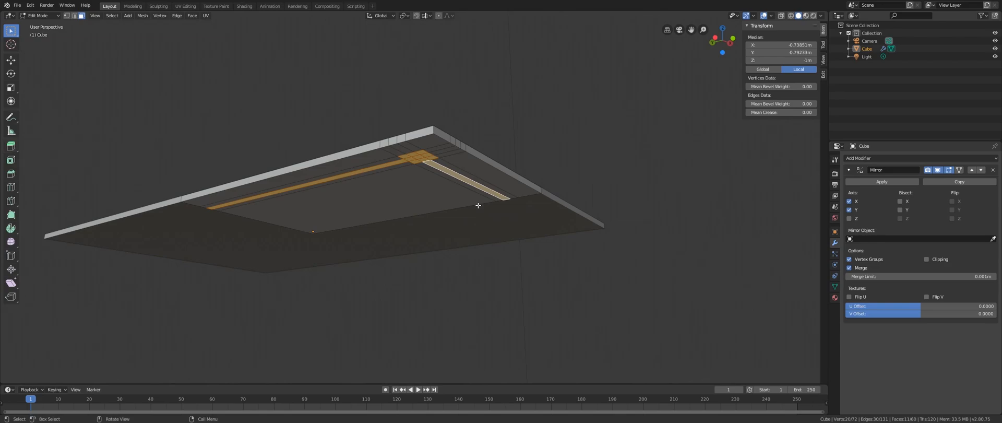
key("e")
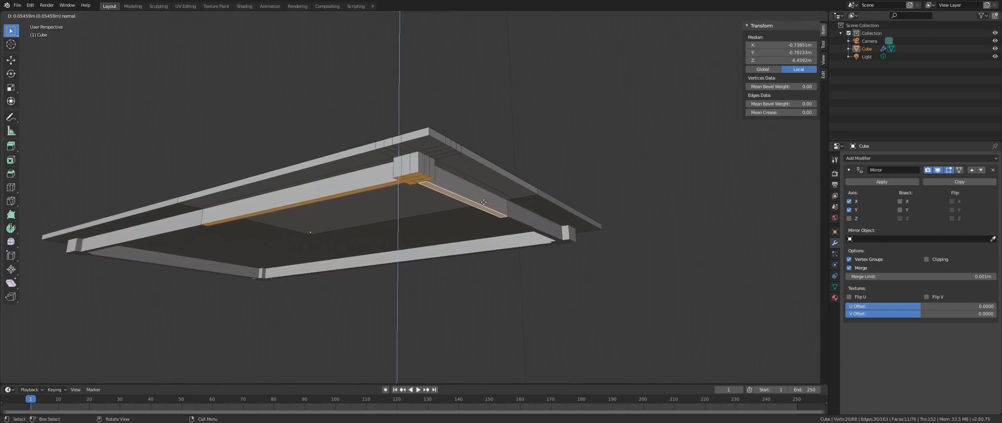
left_click(484, 205)
middle_click_drag(427, 192, 390, 210)
scroll(314, 189, "up", 1)
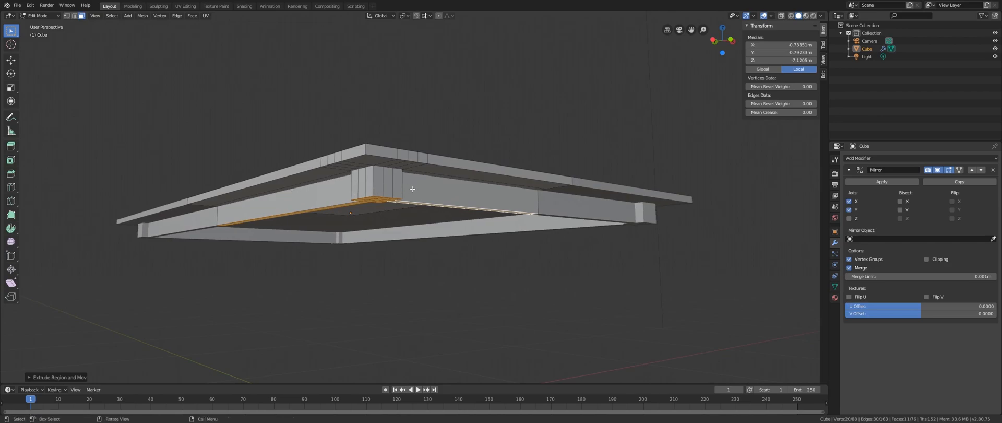
- Deselect the two frame strip faces and extrude the remaining nine corner faces downward to start the leg
middle_click_drag(510, 213, 342, 153)
right_click(343, 143, "shift")
left_click(358, 132, "shift")
left_click(430, 133, "shift")
middle_click_drag(293, 193, 277, 202)
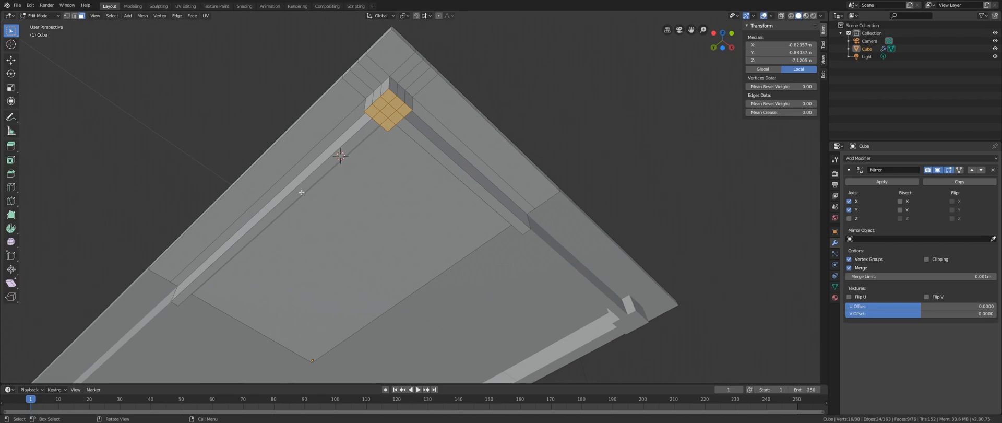
mouse_move(412, 144)
middle_mouse_down()
mouse_move(399, 181)
mouse_move(412, 156)
middle_mouse_up()
key("e")
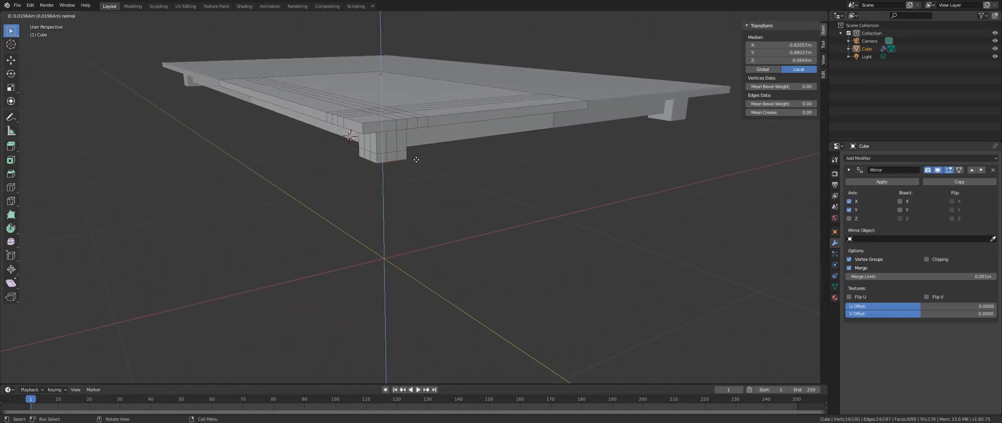
left_click(414, 265)
- In right orthographic view, move the leg's bottom faces down along global Z to the ground line
middle_click_drag(344, 259, 458, 206)
key("grave")
left_click(610, 260)
scroll(433, 214, "up", 3)
key("e")
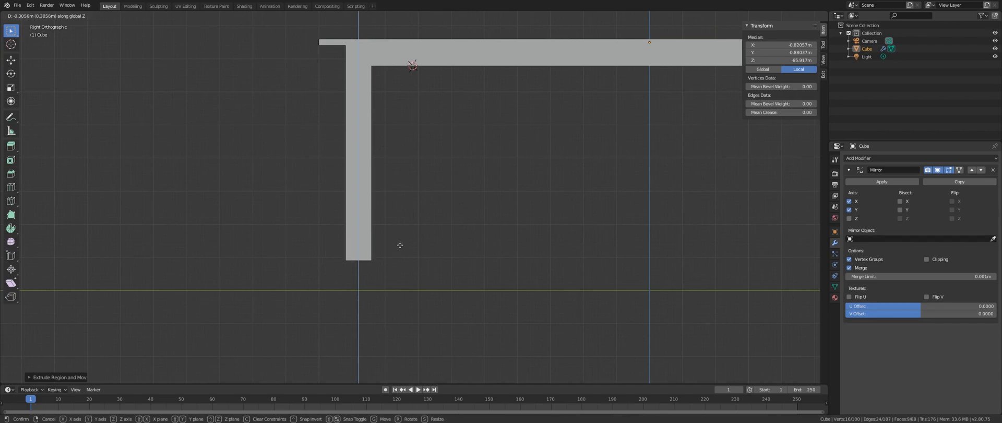
left_click(401, 274)
- Leave mesh editing and examine the whole table and its mirrored legs from several angles
scroll(210, 266, "down", 5)
middle_click_drag(293, 241, 391, 208)
key("Tab")
scroll(344, 184, "down", 3)
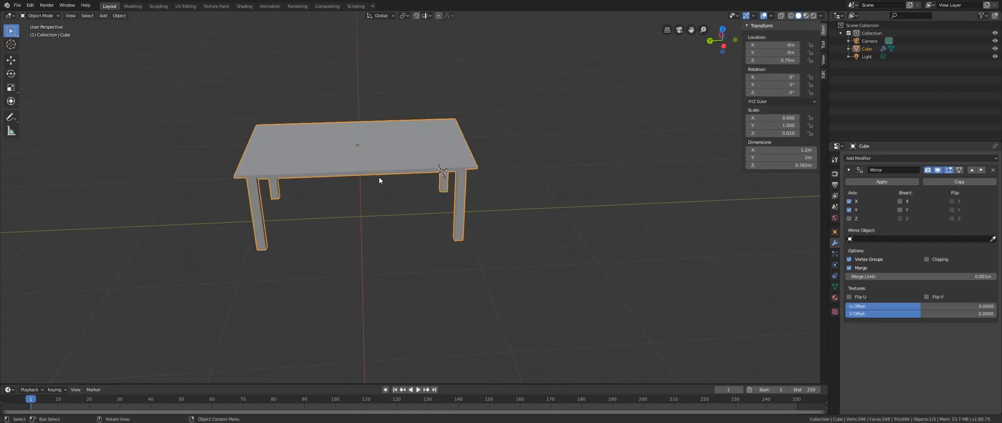
key("g")
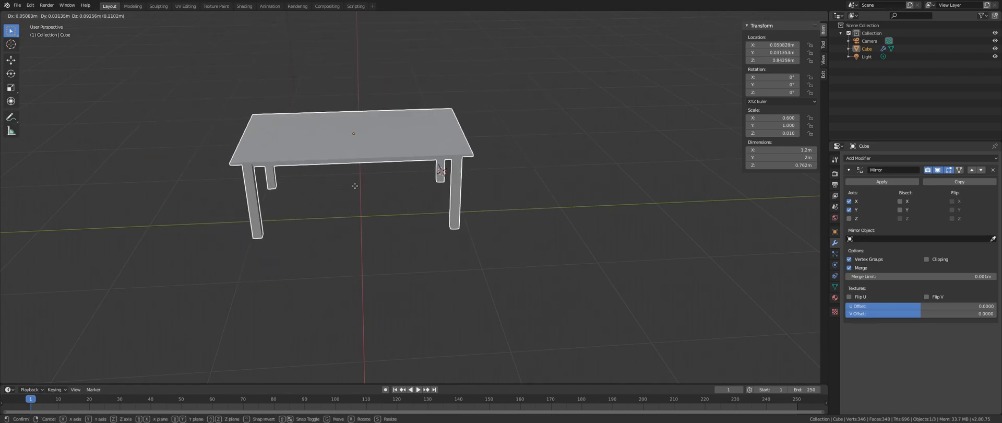
right_click(364, 152)
middle_click_drag(365, 151, 494, 154)
key("Tab")
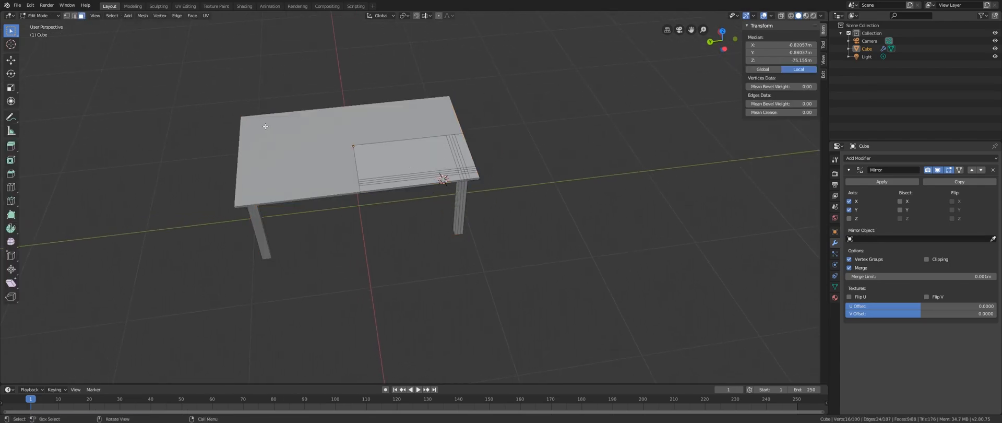
middle_click_drag(309, 182, 334, 190)
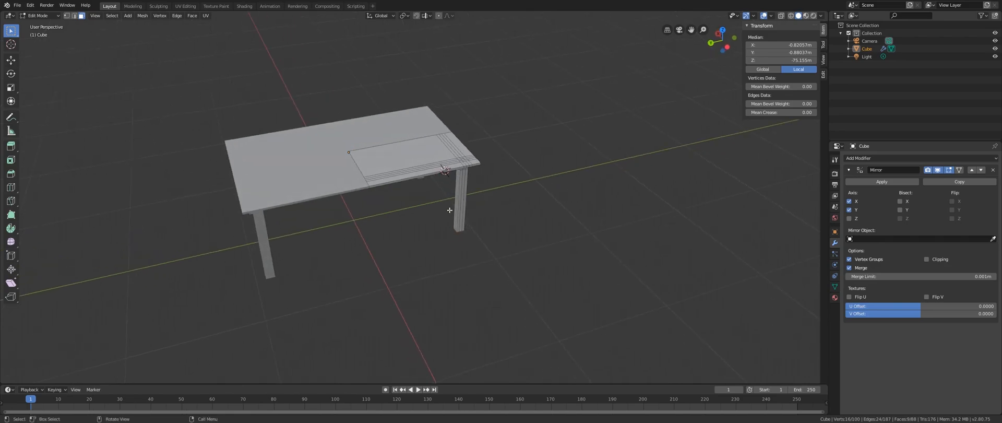
middle_click_drag(429, 219, 378, 214)
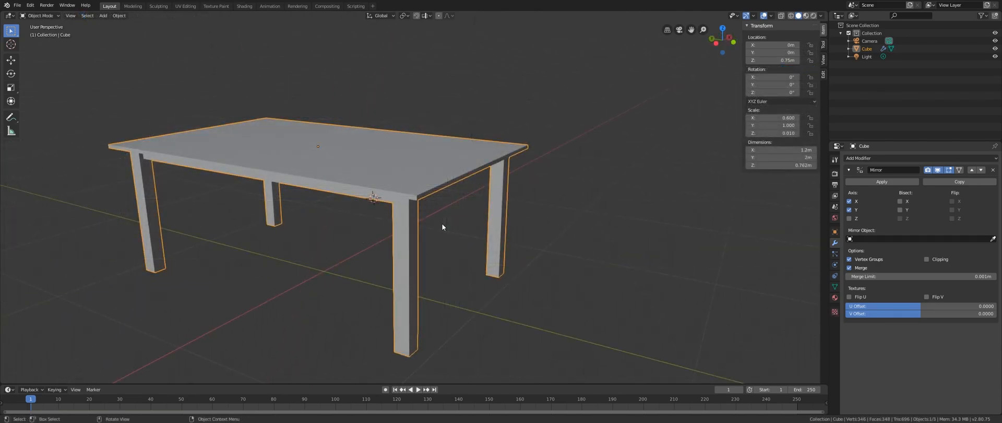
- Add a Bevel modifier to the table and inspect its effect on the tabletop corners and legs
left_click(883, 158)
left_click(838, 184)
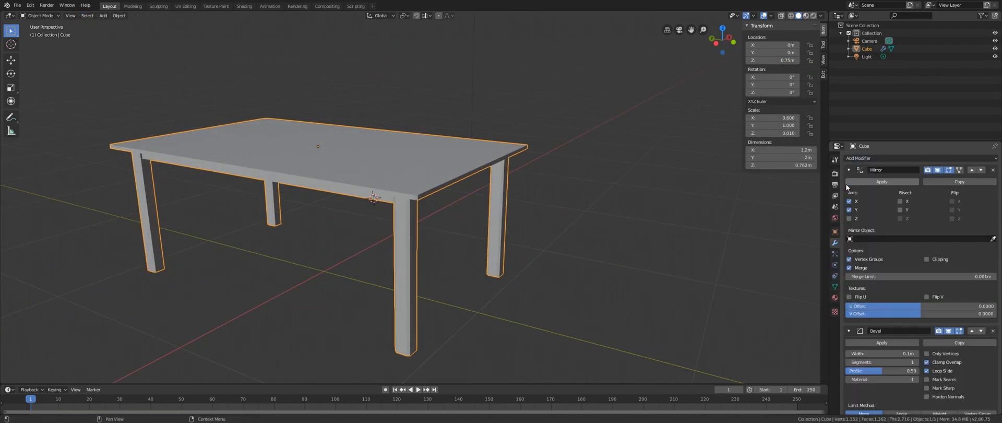
middle_click_drag(376, 294, 439, 202)
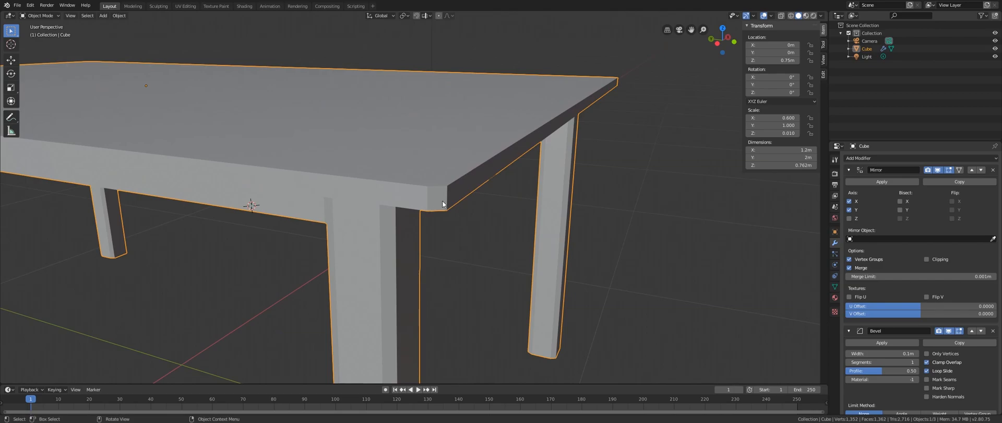
middle_click_drag(395, 299, 527, 243, "shift")
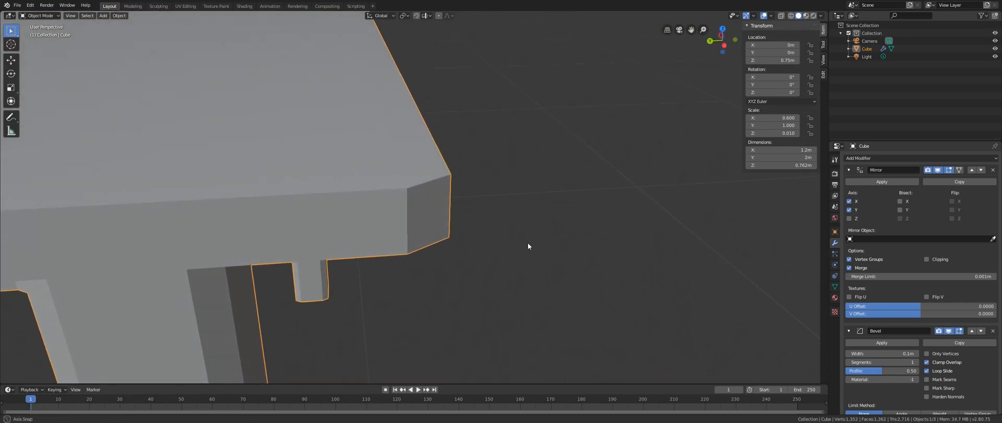
middle_click_drag(412, 174, 352, 182)
scroll(424, 192, "down", 2)
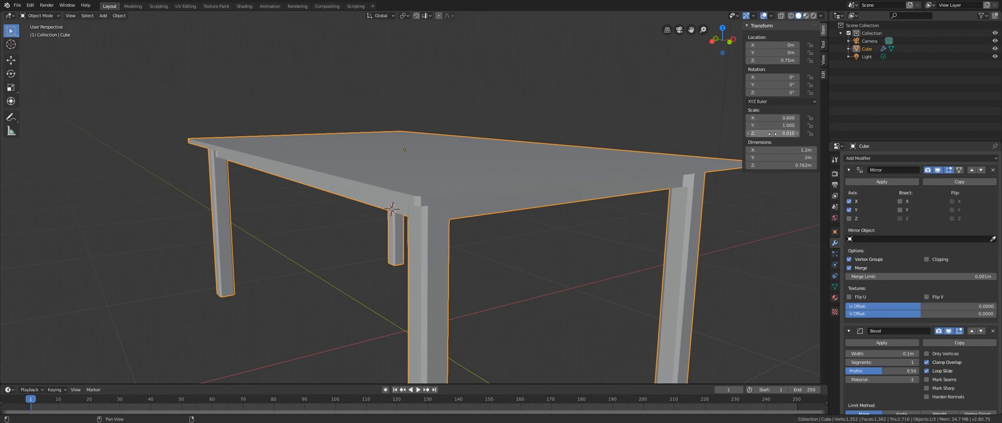
middle_click_drag(537, 186, 527, 186, "shift")
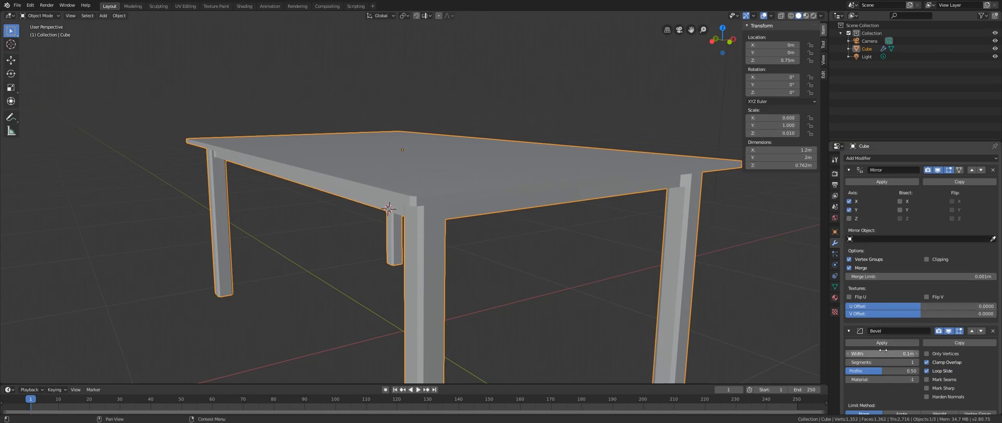
middle_click_drag(421, 219, 413, 226)
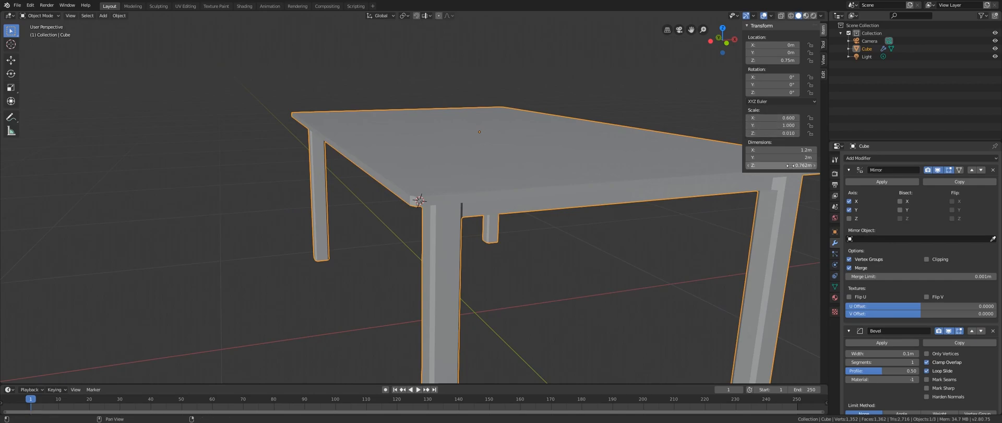
- Try setting the table's Z scale to 1 and look at the stretched object
left_click(785, 133)
type("1")
key("Return")
scroll(569, 185, "down", 4)
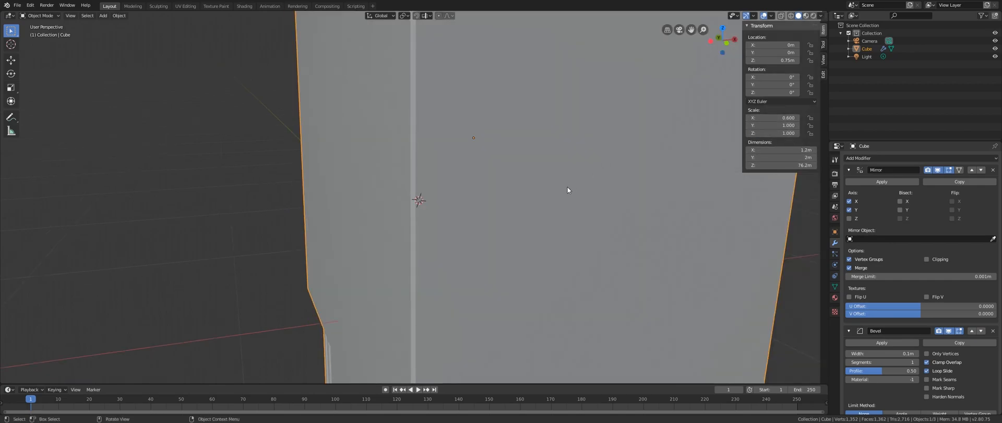
middle_click_drag(563, 196, 499, 227)
scroll(499, 227, "down", 6)
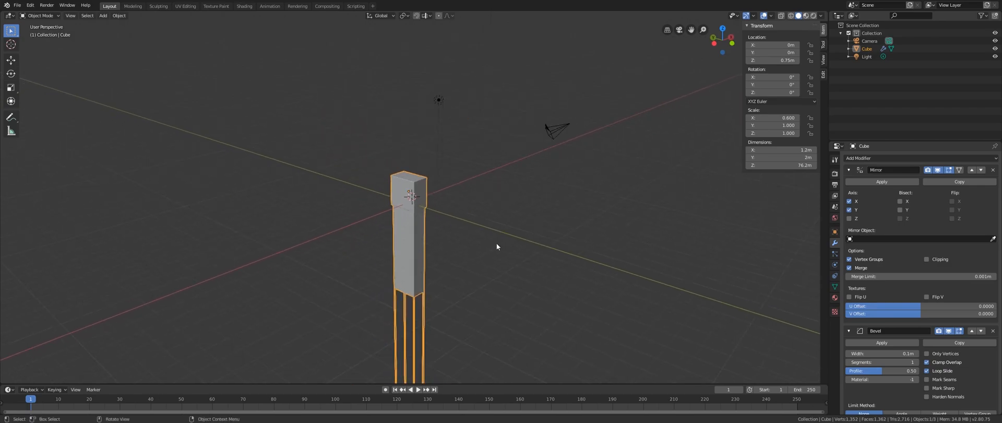
- Set the table's Z scale back to 0.01
scroll(497, 246, "up", 8)
left_click(771, 133)
type(".01")
key("Return")
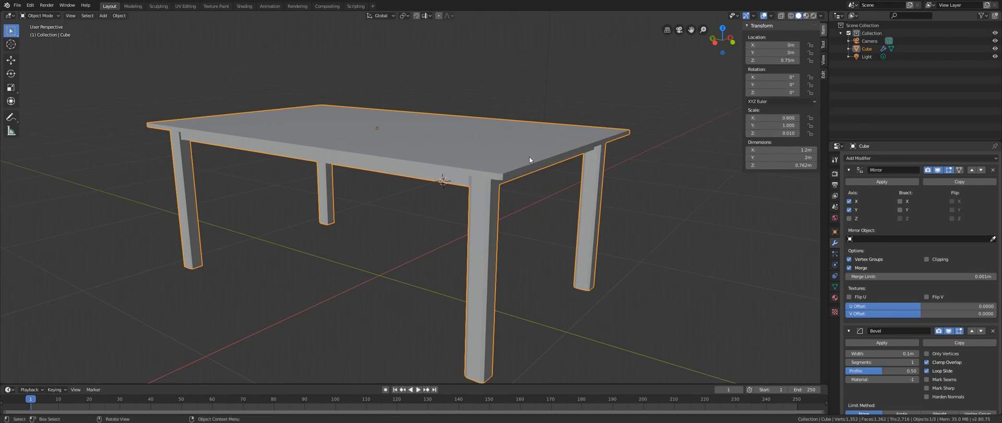
- Apply the table's scale and inspect the bevel at the tabletop corner up close
key("ctrl+a")
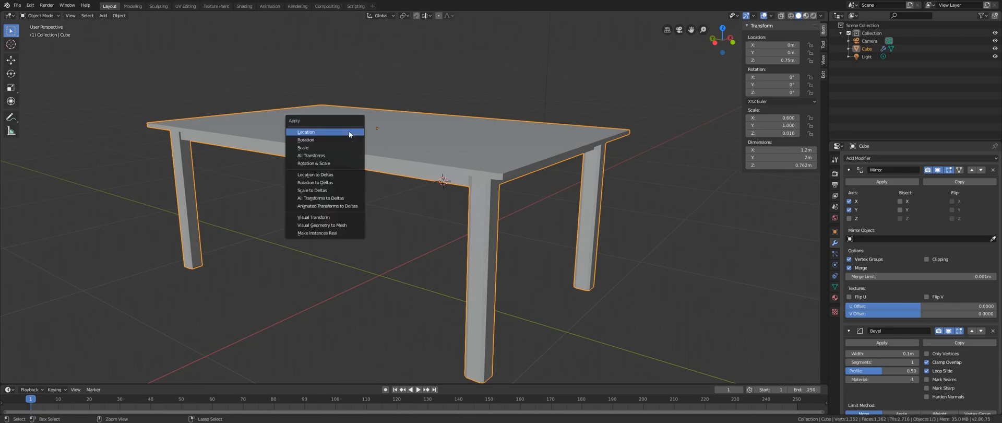
left_click(308, 148)
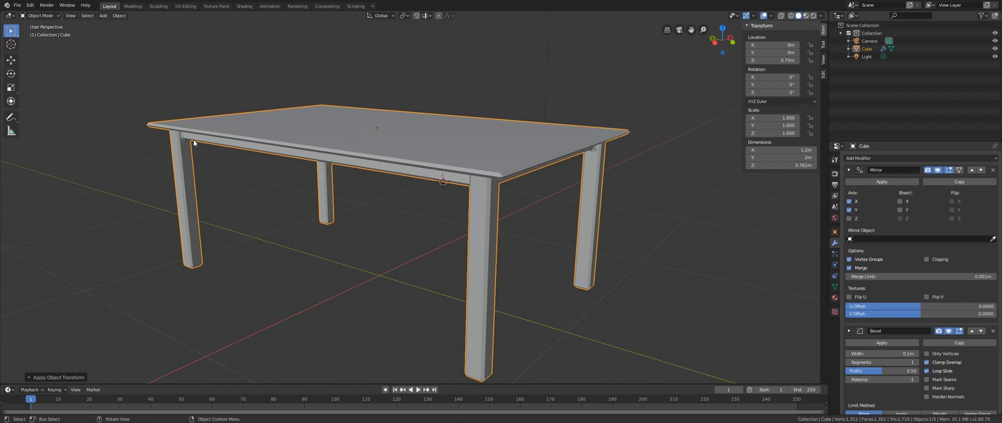
middle_click_drag(520, 197, 533, 173, "ctrl")
scroll(463, 177, "up", 6)
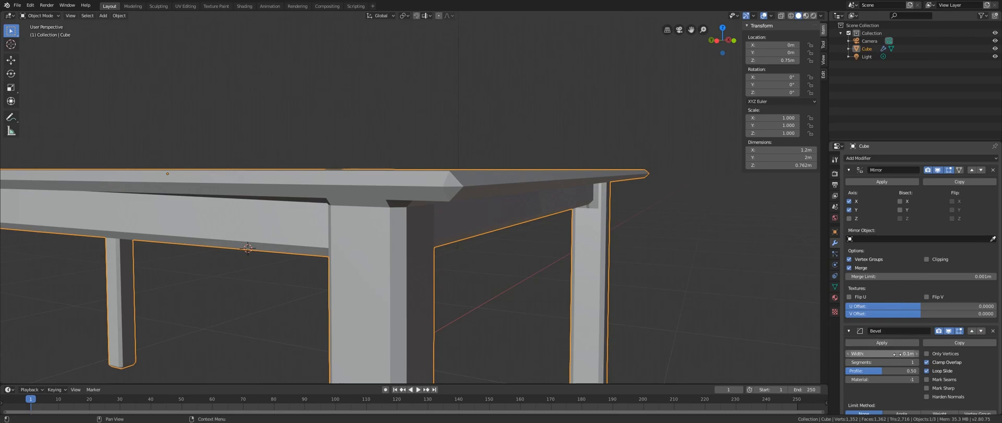
- Try a Bevel modifier width of 0.01 m, and reduce it to 0.001 m
scroll(902, 293, "down", 4)
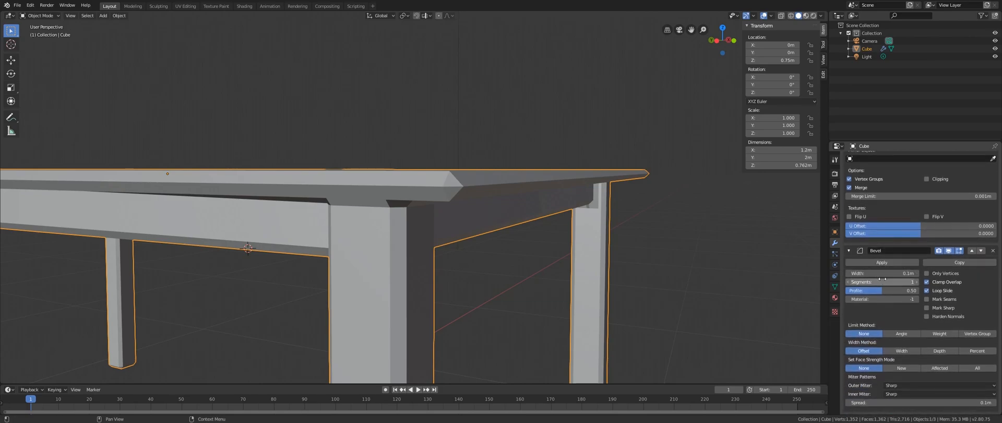
left_click(881, 272)
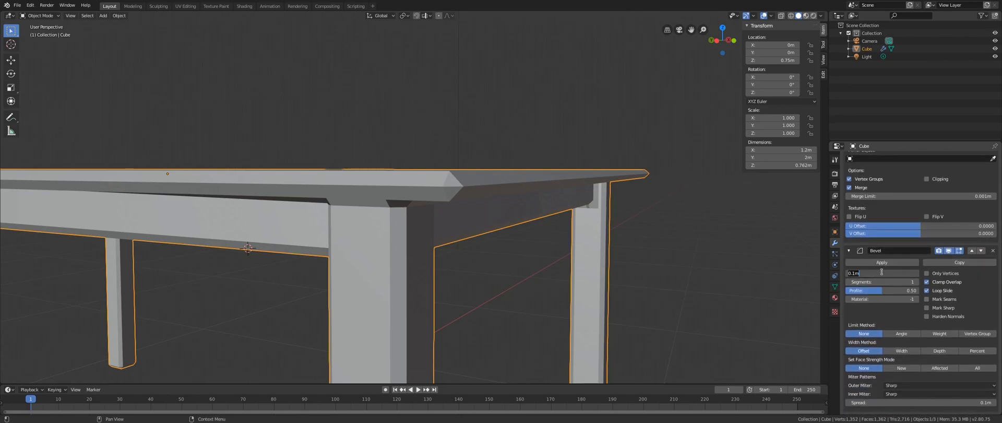
key("BackSpace")
type(".01")
key("Return")
left_click(883, 273)
type(".001")
key("Return")
middle_click_drag(392, 187, 487, 185)
scroll(384, 200, "down", 6)
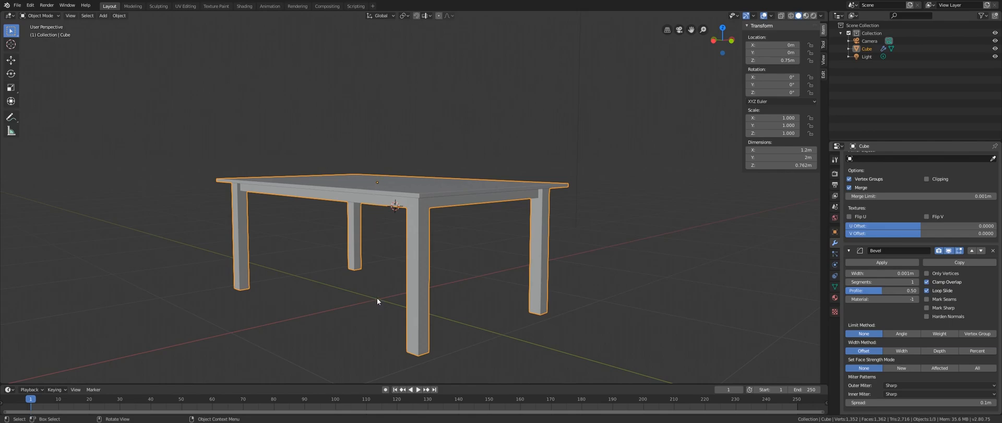
- Set the table's Z location to 0 m and check its position in front orthographic view
middle_click_drag(378, 297, 432, 257)
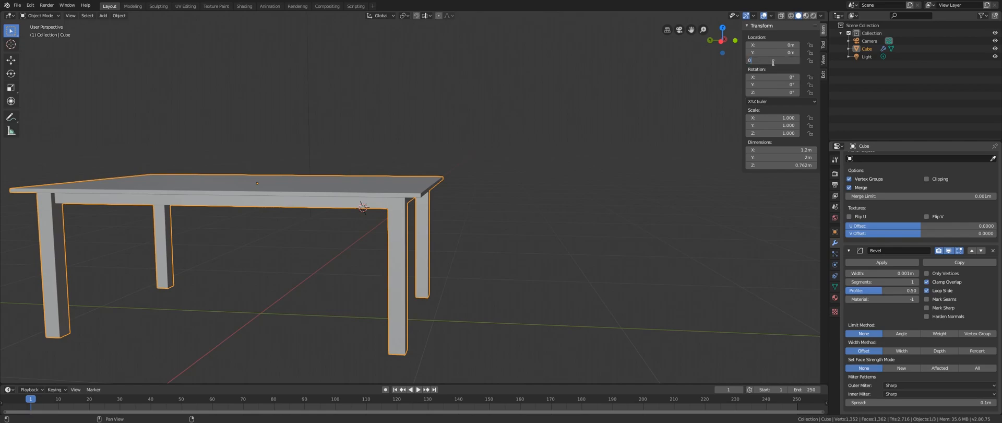
key("BackSpace")
key("grave")
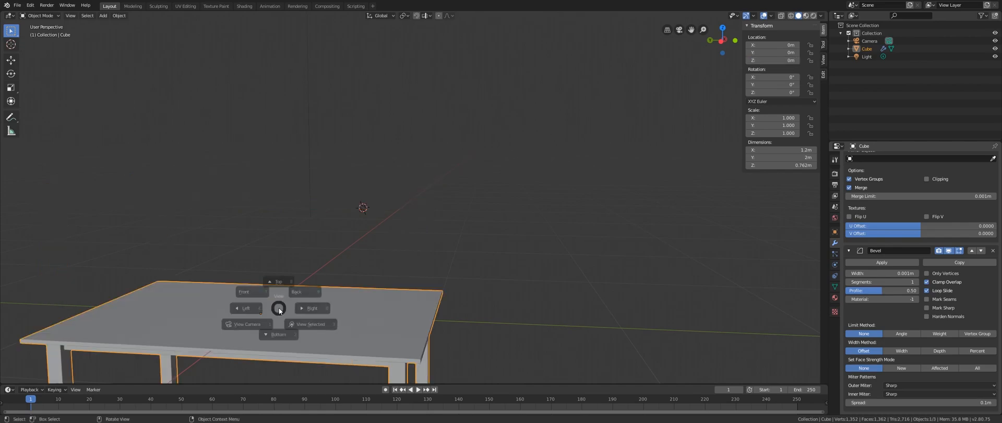
left_click(260, 275)
middle_click_drag(397, 289, 278, 167, "shift")
scroll(391, 271, "up", 3)
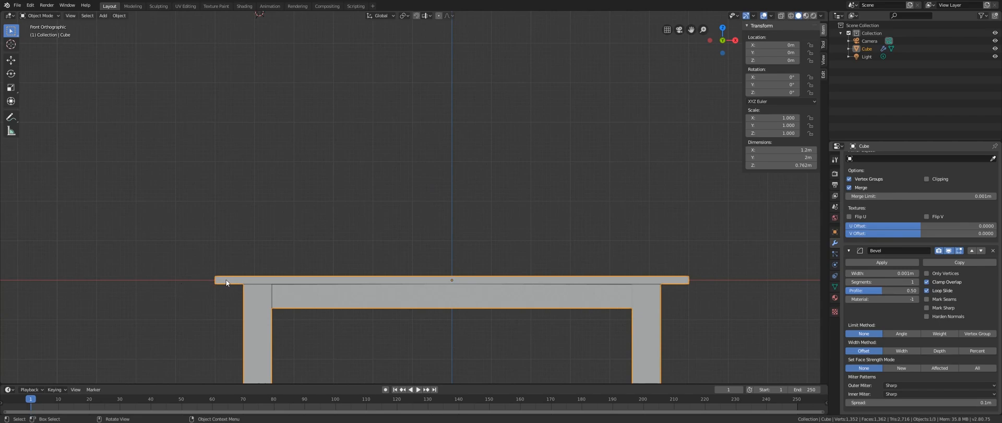
- Set the table's Z location back to 0.75 m
left_click(771, 61)
key("BackSpace")
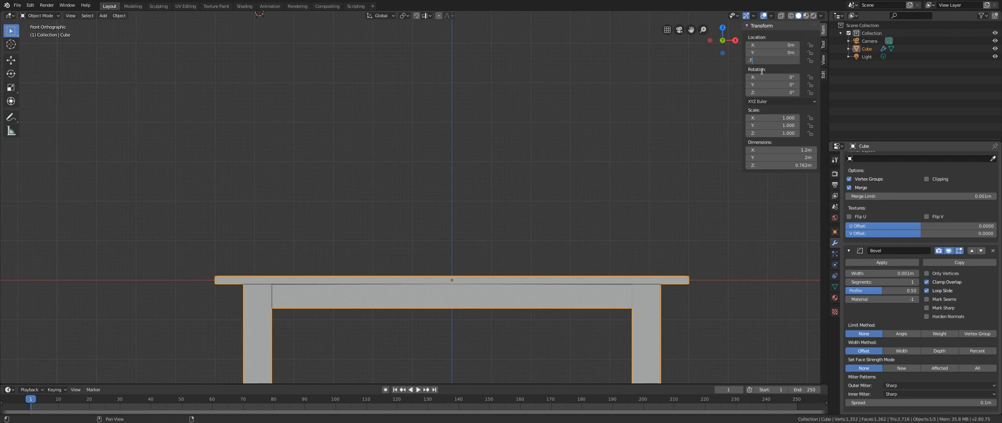
type(".75")
key("Return")
scroll(431, 117, "down", 3)
- Apply the table's location and look over the table from several sides
middle_click_drag(430, 117, 440, 165)
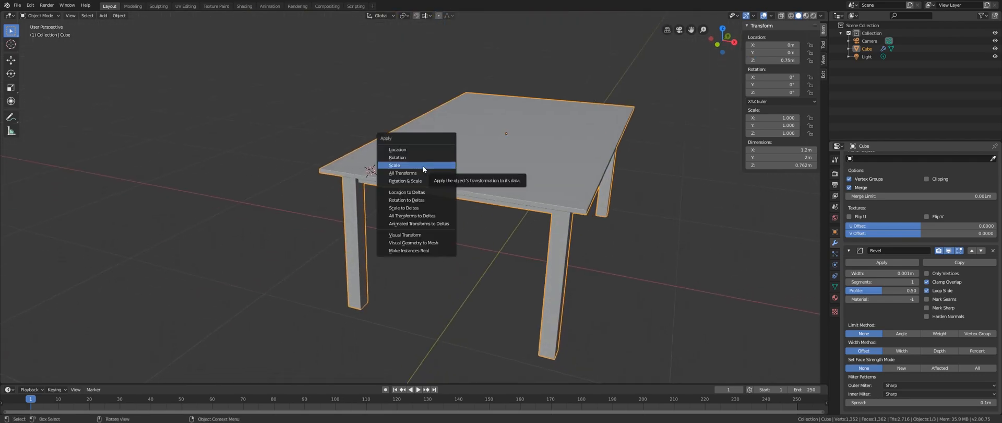
left_click(401, 150)
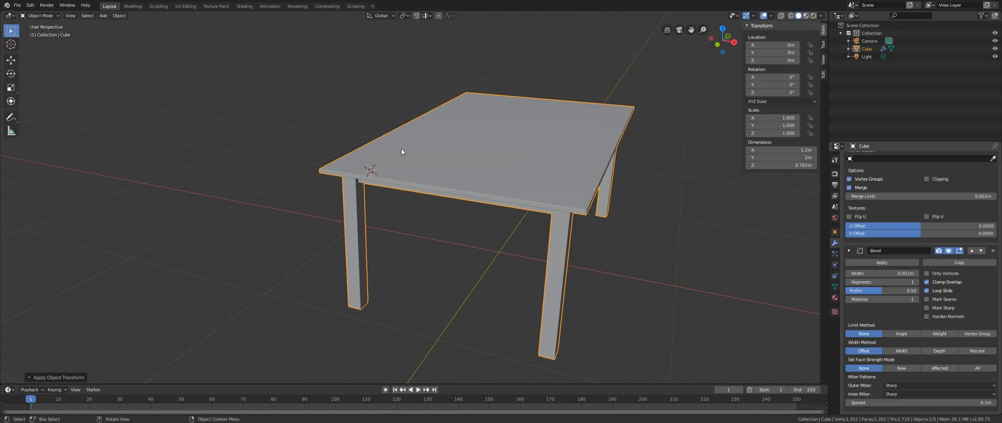
middle_click_drag(502, 158, 346, 266)
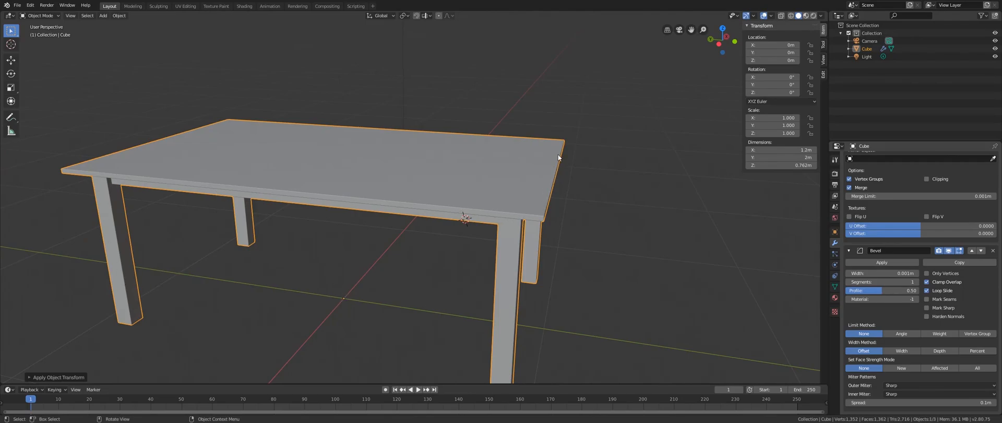
middle_click_drag(506, 173, 366, 246)
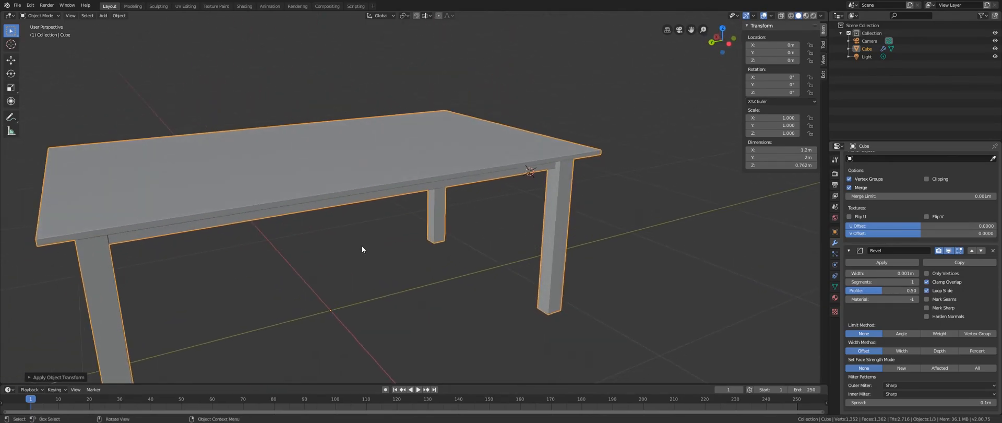
- Put the table into Edit Mode with face selection active
middle_click_drag(371, 209, 470, 190)
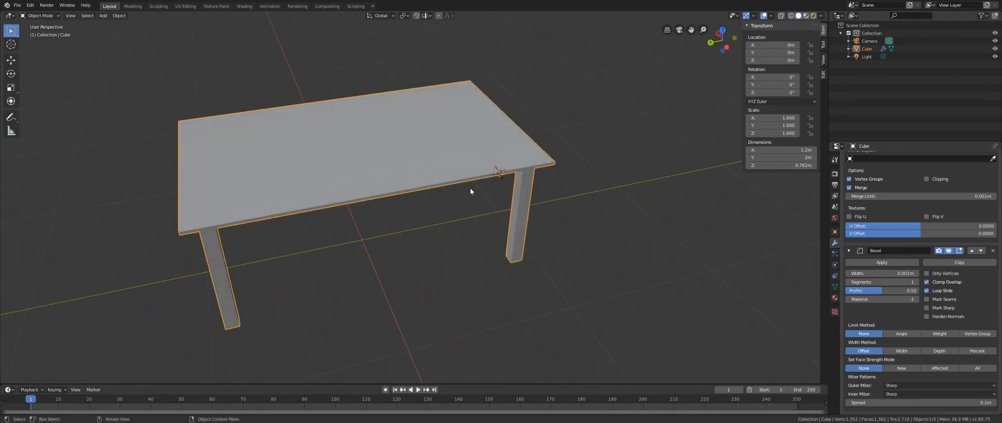
key("Tab")
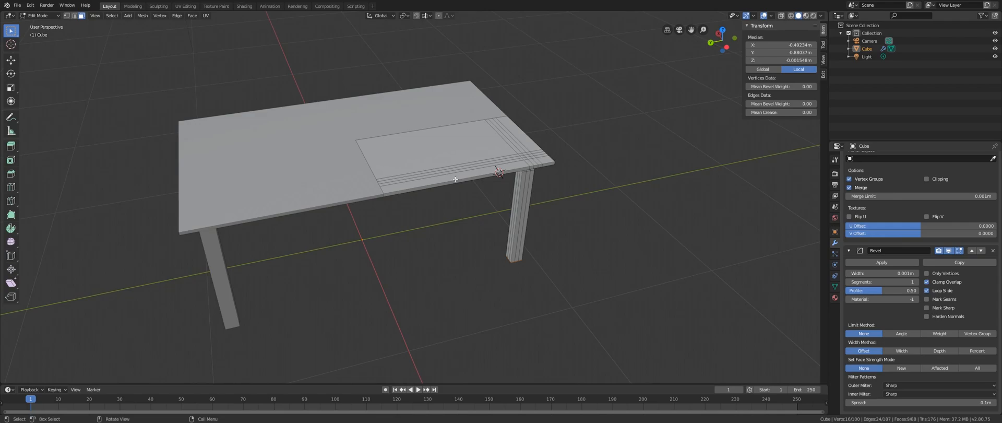
key("Tab")
key("ctrl+Tab")
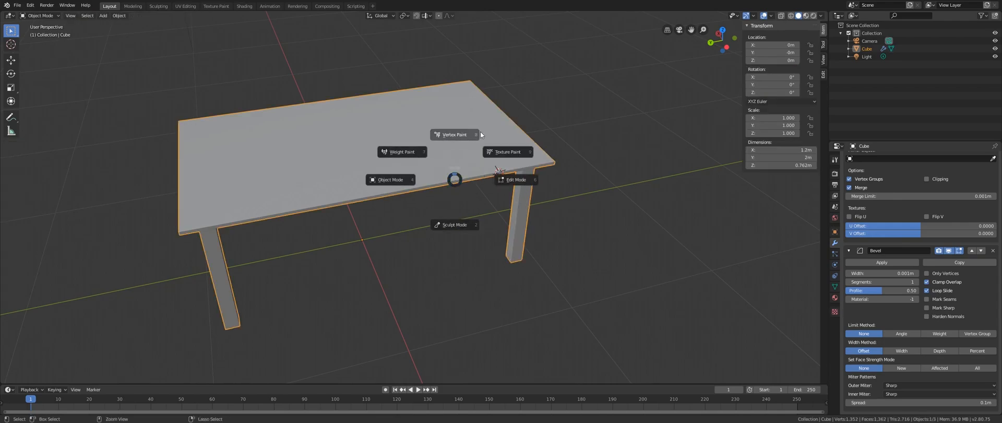
key("KP_6")
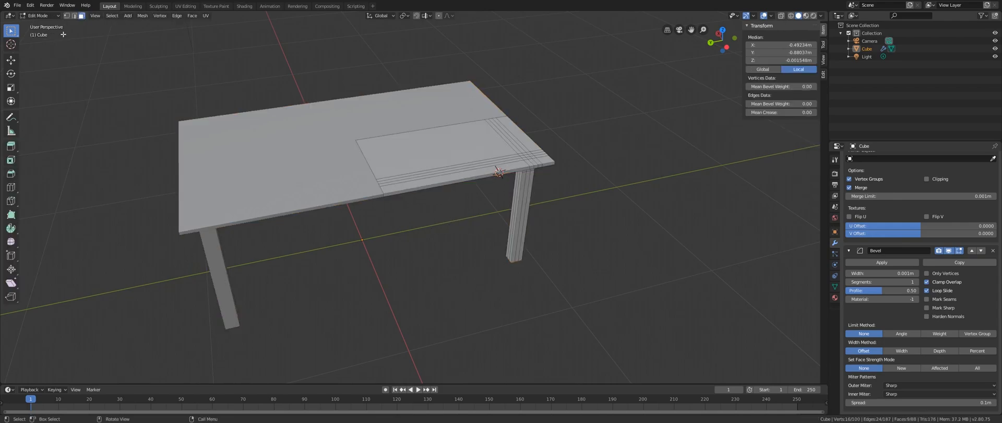
left_click(67, 15)
left_click(82, 16)
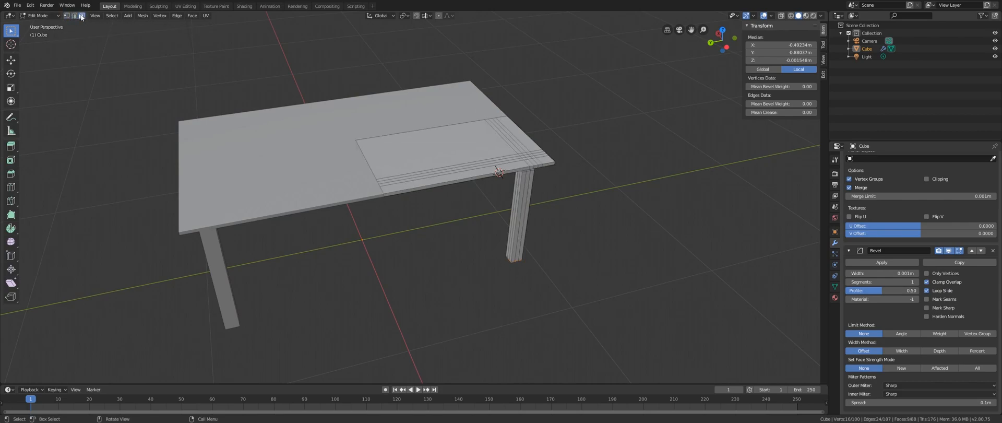
- Try extruding the large inner top face of the tabletop's editable quarter, and undo the extrusion
left_click(455, 145)
key("e")
right_click(465, 96)
key("ctrl+z")
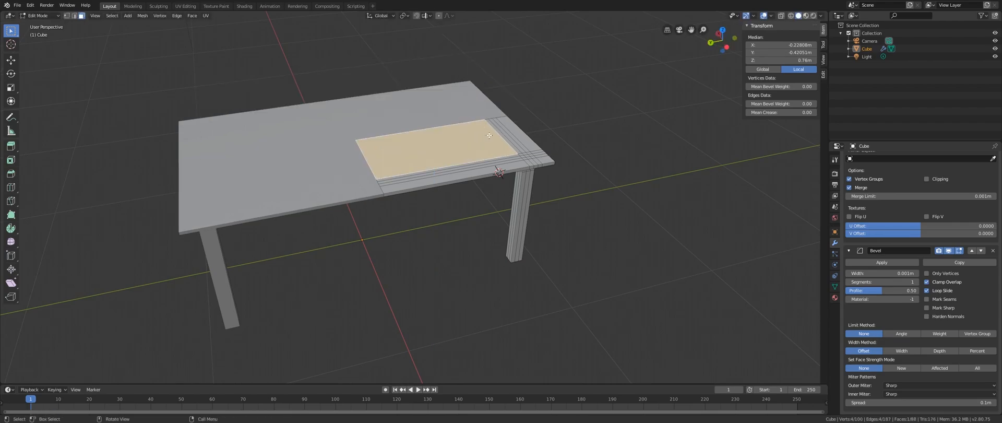
- Start a loop cut with two cuts across the large inner top face of the tabletop's editable quarter
middle_click_drag(485, 132, 477, 139, "shift")
key("ctrl+r")
scroll(432, 187, "up", 3)
scroll(432, 187, "down", 2)
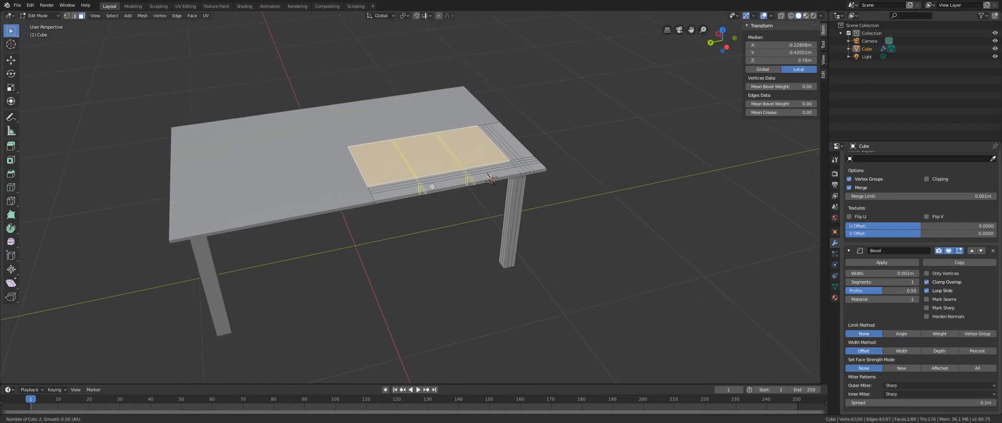